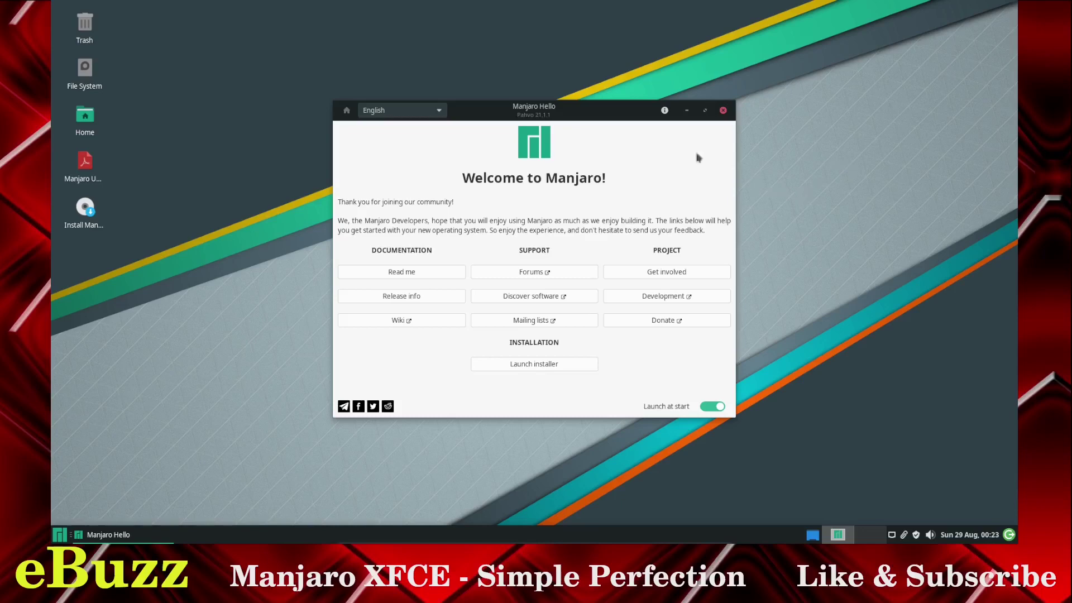
# Step: Try a dark wallpaper, then set the green textured Manjaro-logo pattern as the desktop background
pyautogui.moveTo(597, 117)
pyautogui.mouseDown()
pyautogui.moveTo(496, 84)
pyautogui.moveTo(588, 115)
pyautogui.moveTo(555, 106)
pyautogui.moveTo(591, 105)
pyautogui.mouseUp()
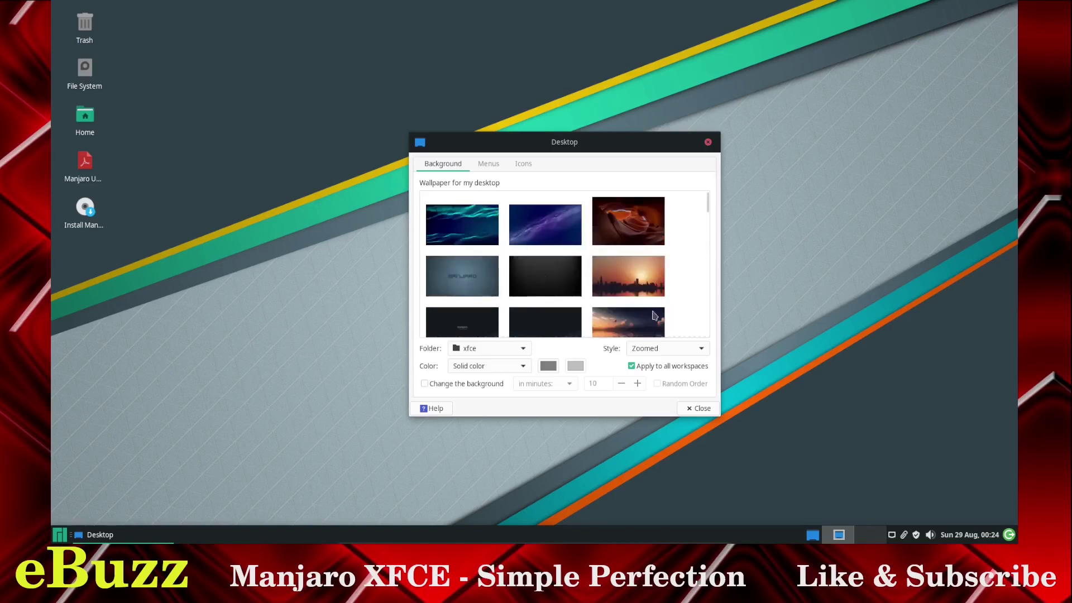
pyautogui.moveTo(708, 208); pyautogui.dragTo(708, 244)
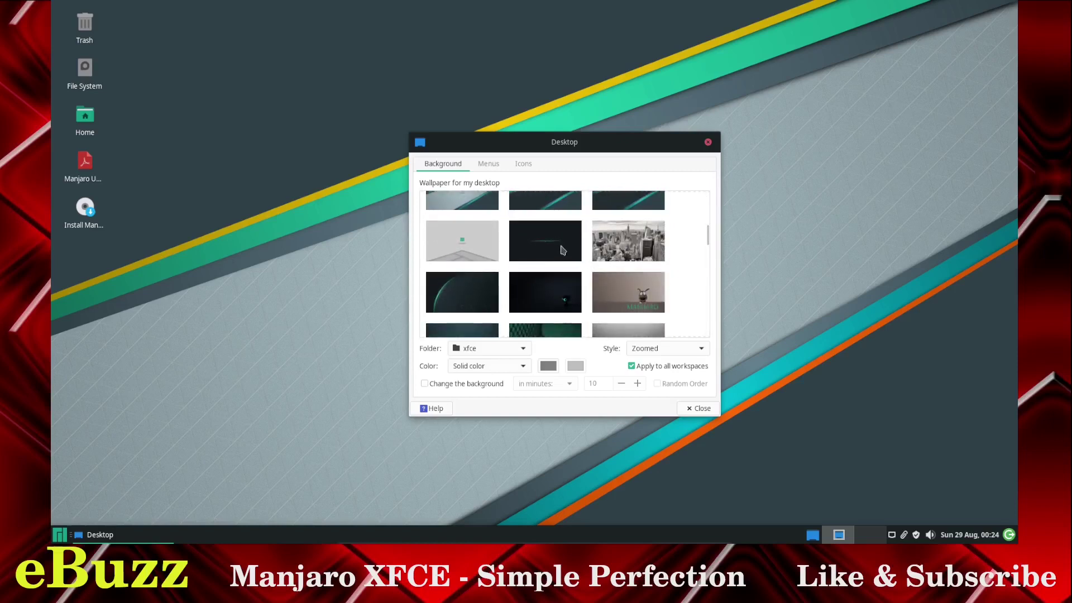
pyautogui.click(563, 249)
pyautogui.moveTo(595, 140); pyautogui.dragTo(559, 107)
pyautogui.scroll(-2, 617, 232)
pyautogui.click(508, 278)
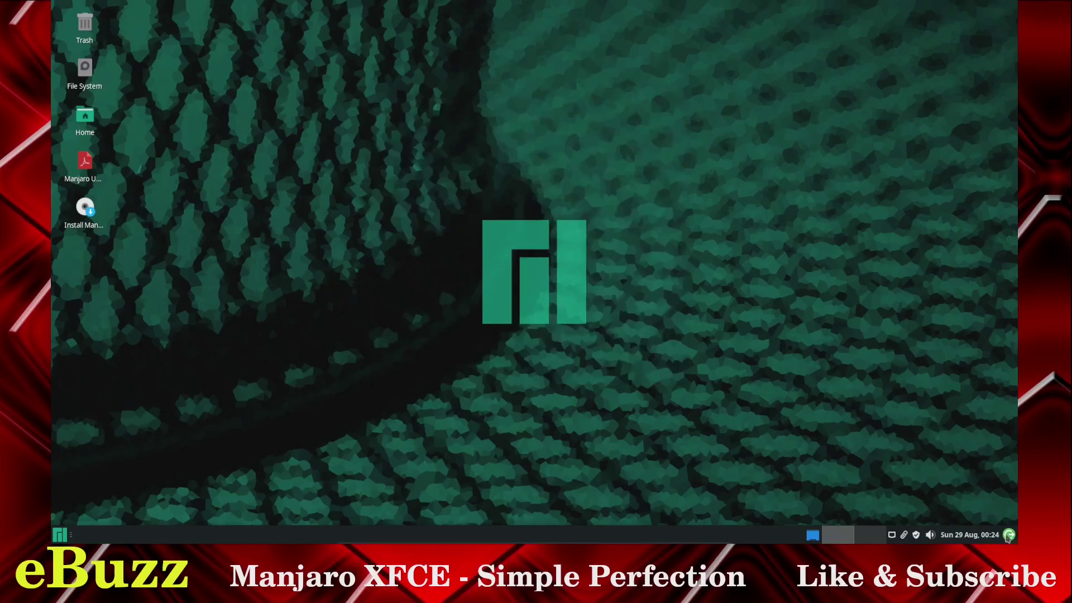
# Step: Show the August 2021 calendar from the panel clock, then hide it again
pyautogui.click(974, 536)
pyautogui.click(974, 536)
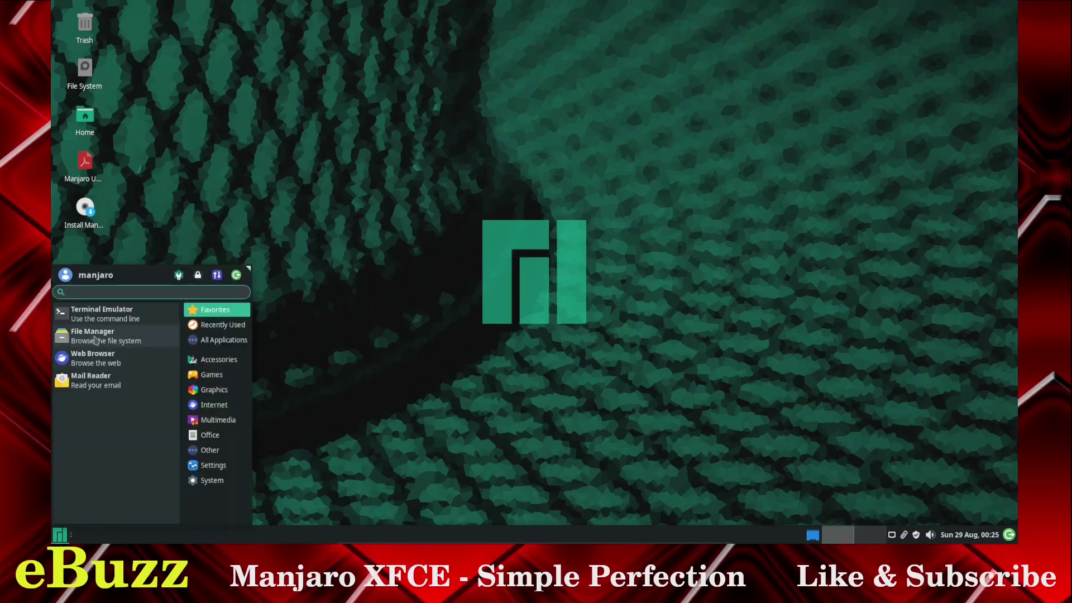
pyautogui.click(96, 336)
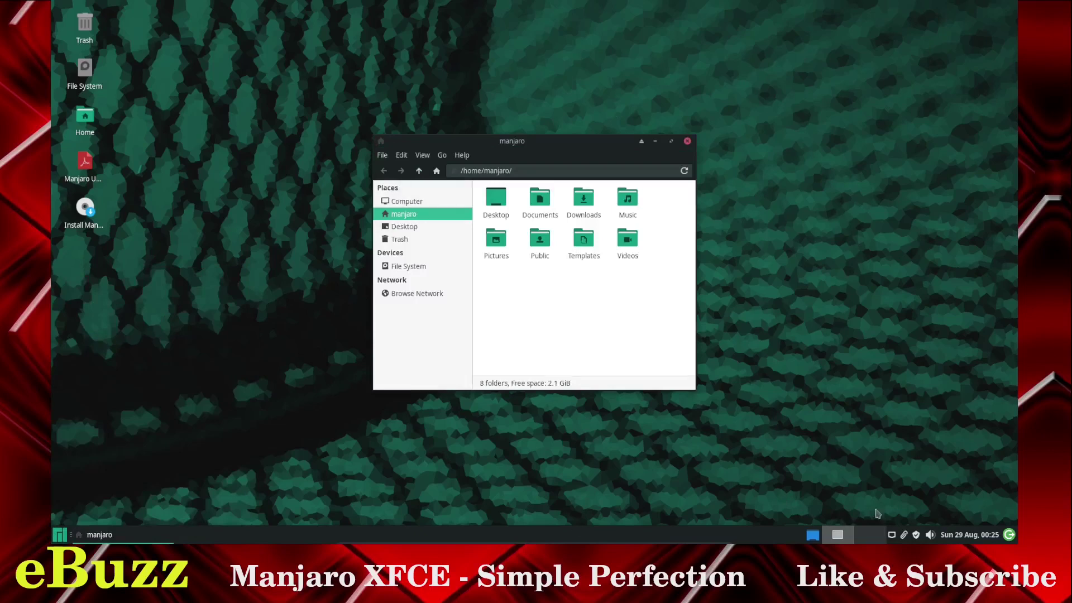
pyautogui.click(873, 535)
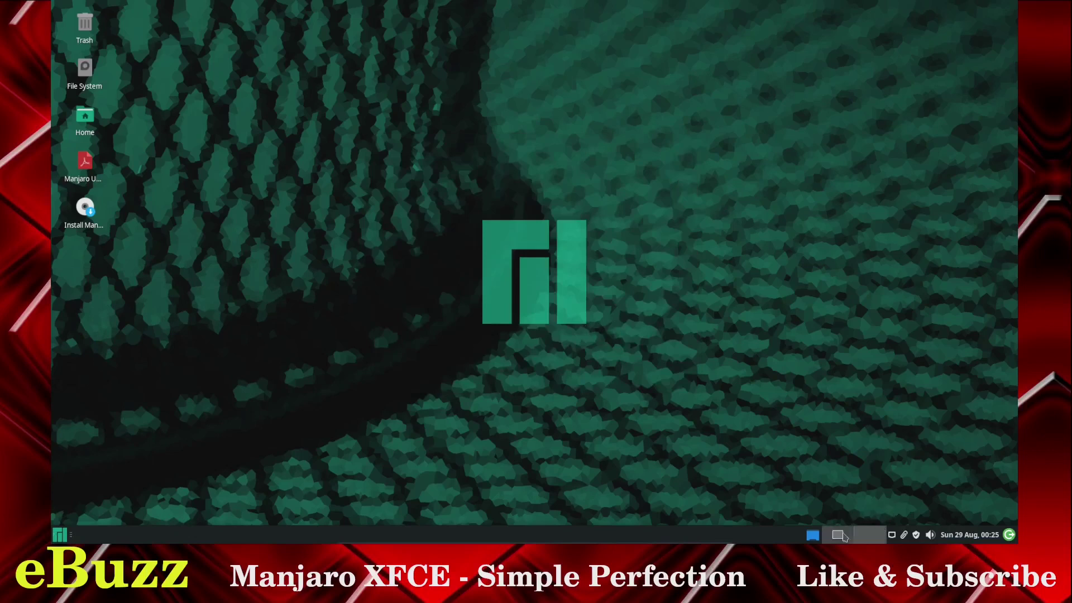
pyautogui.click(837, 534)
pyautogui.click(870, 534)
pyautogui.click(838, 537)
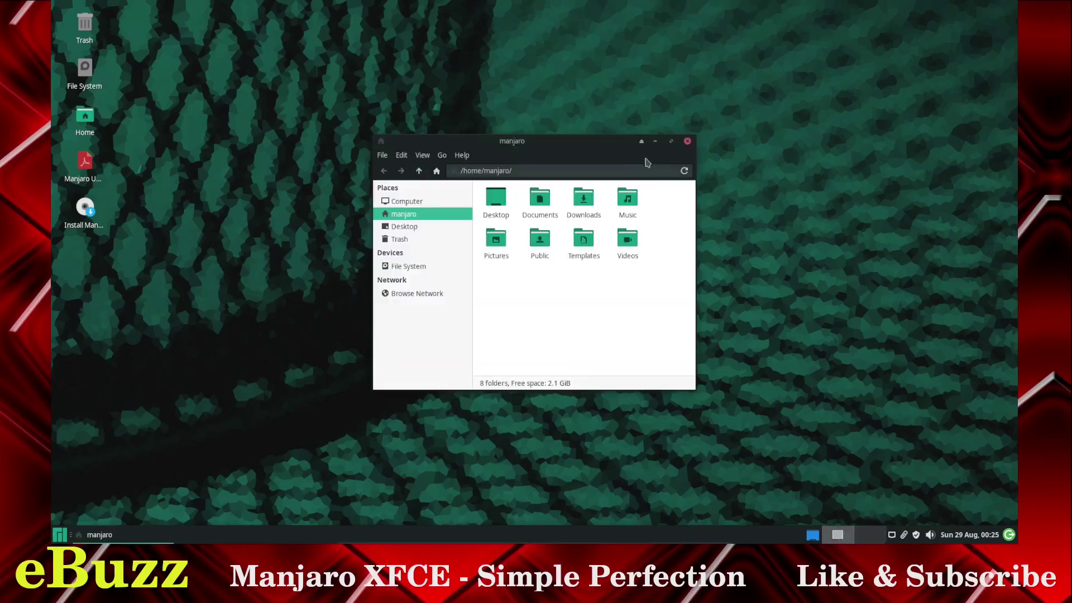
pyautogui.moveTo(593, 147); pyautogui.dragTo(464, 65)
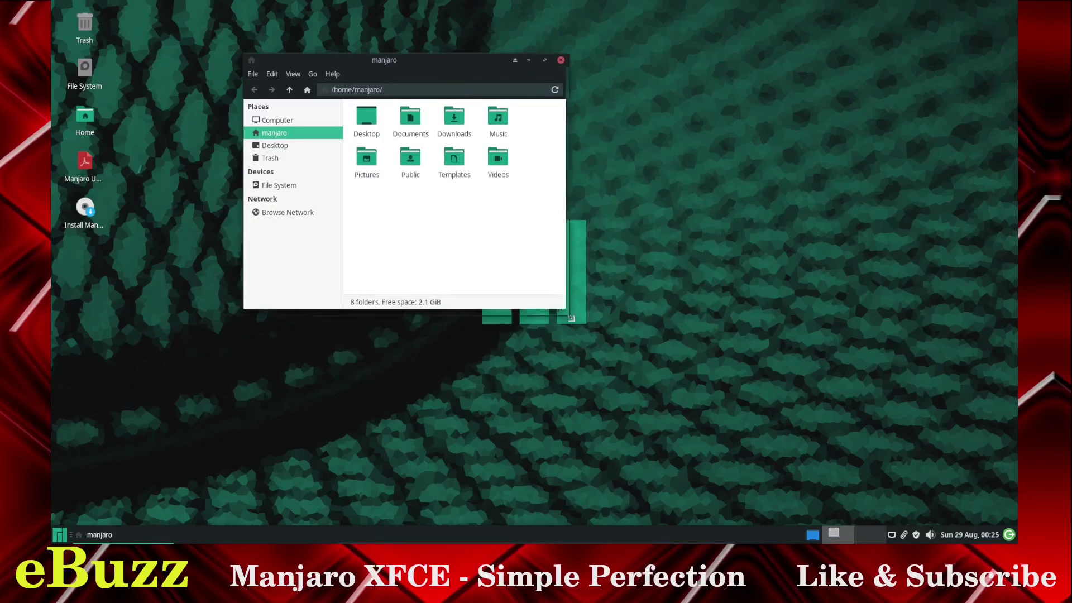
pyautogui.moveTo(565, 313); pyautogui.dragTo(643, 419)
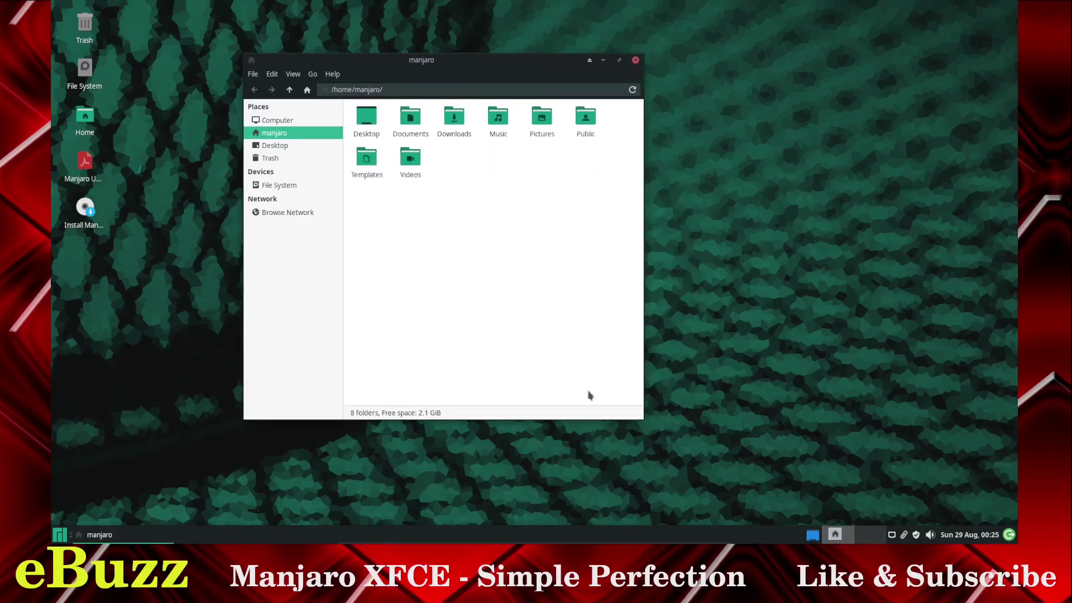
pyautogui.click(277, 120)
pyautogui.click(275, 134)
pyautogui.click(253, 74)
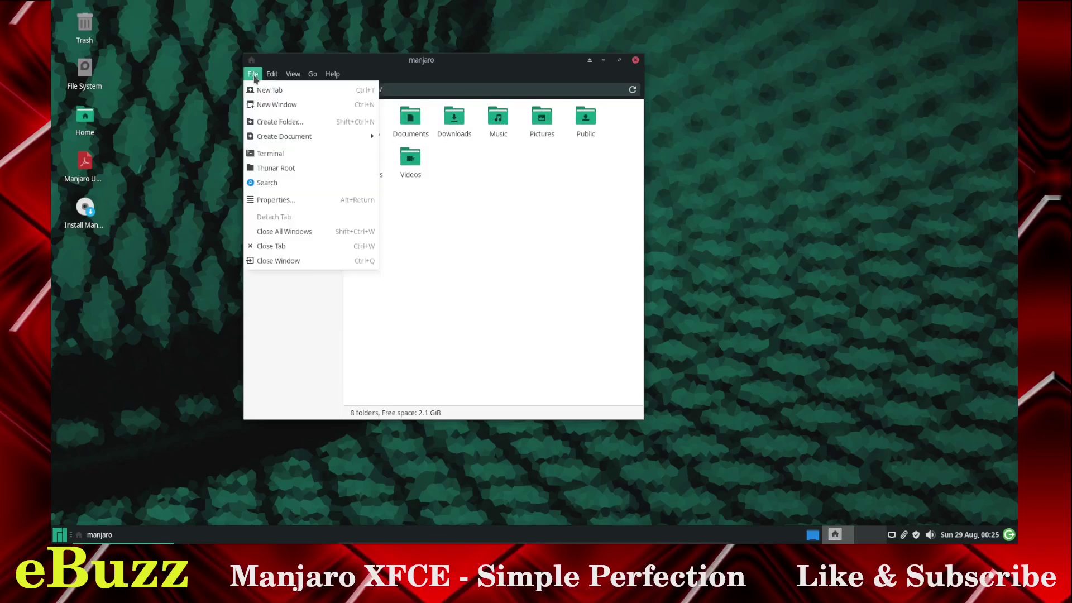
pyautogui.click(275, 200)
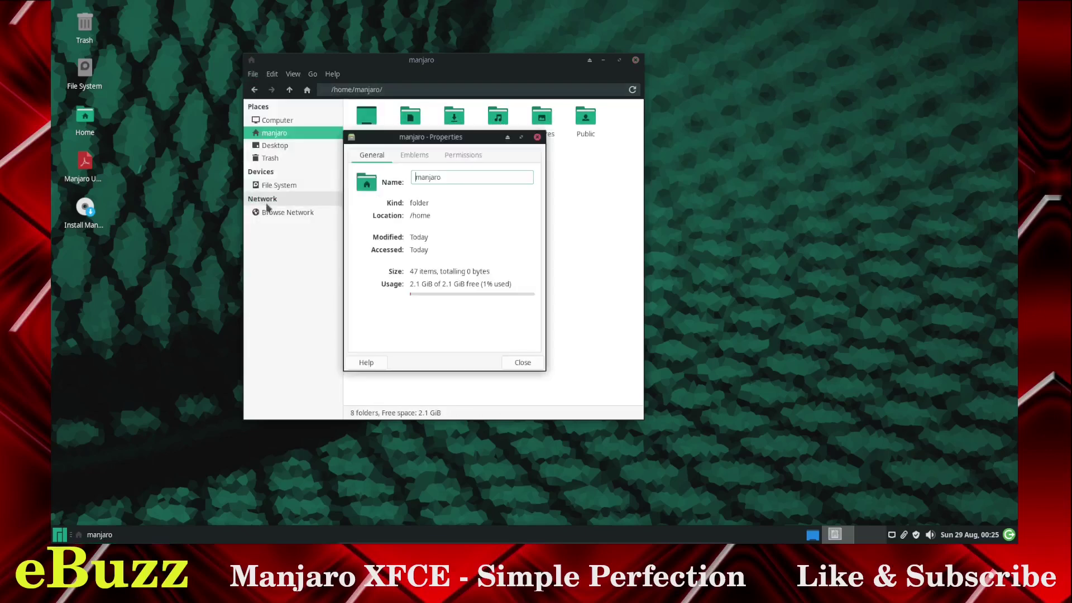
pyautogui.click(413, 156)
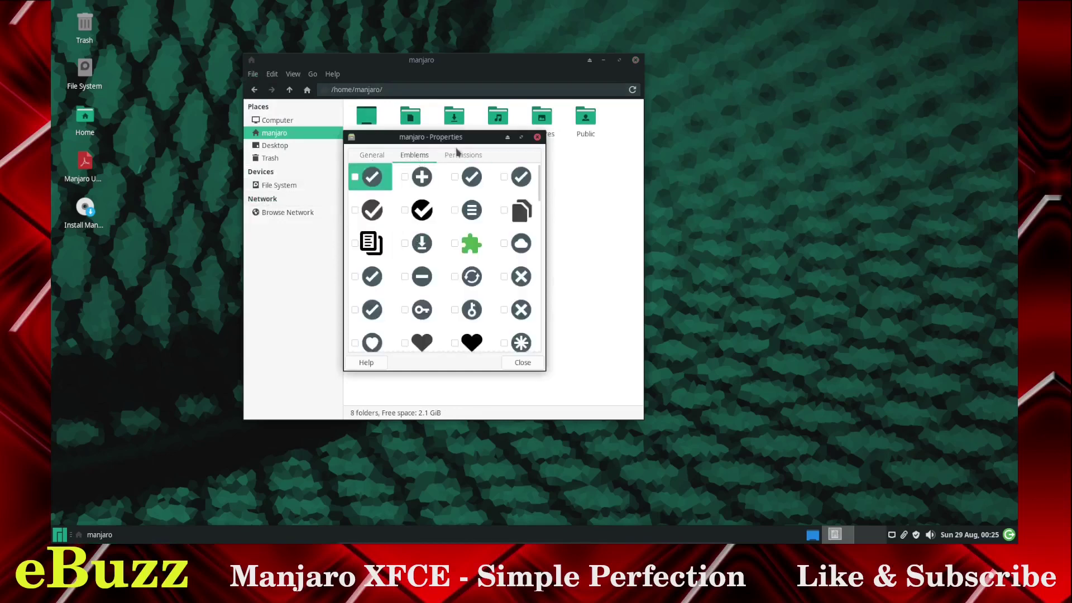
pyautogui.click(461, 161)
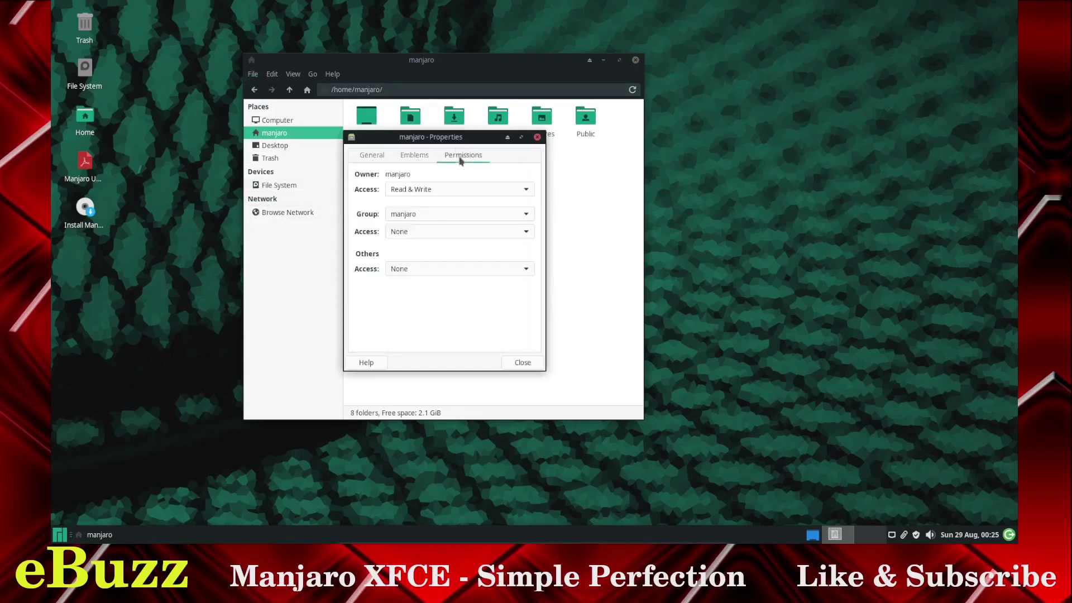
pyautogui.click(373, 155)
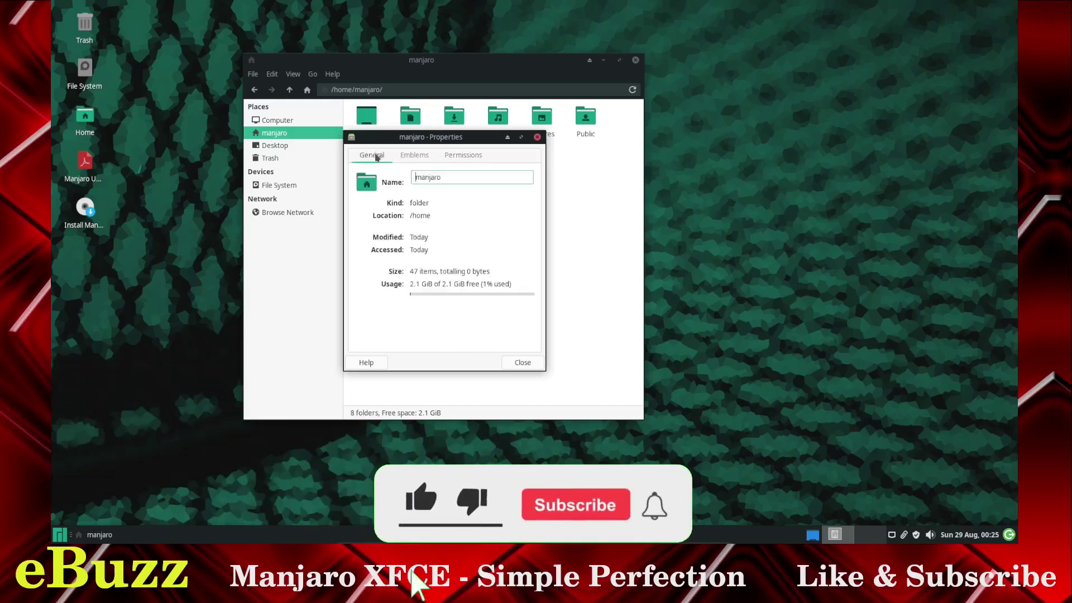
pyautogui.click(537, 136)
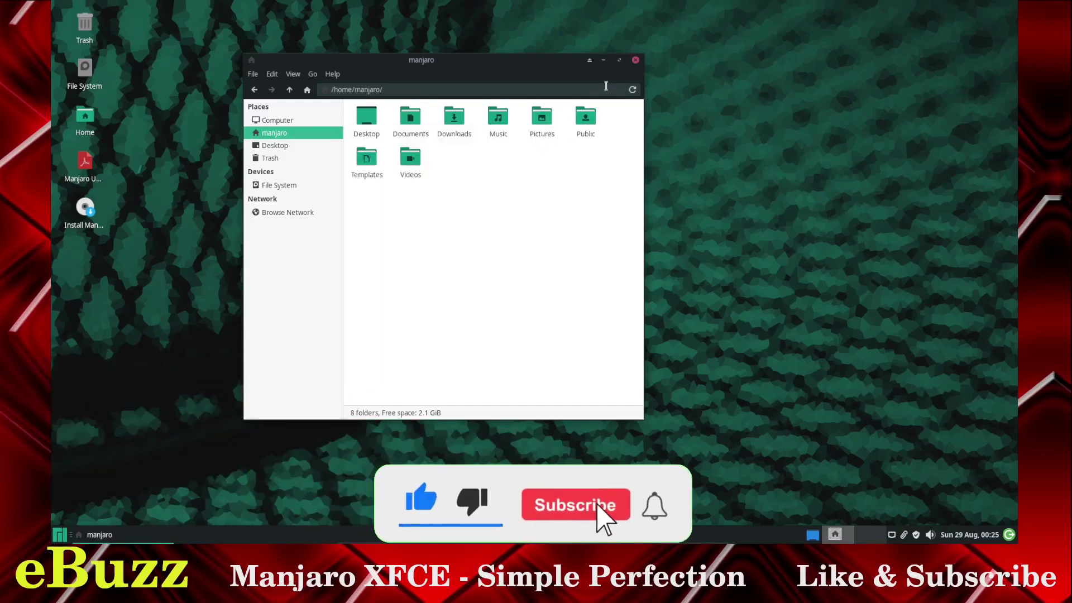
pyautogui.click(635, 60)
pyautogui.click(60, 534)
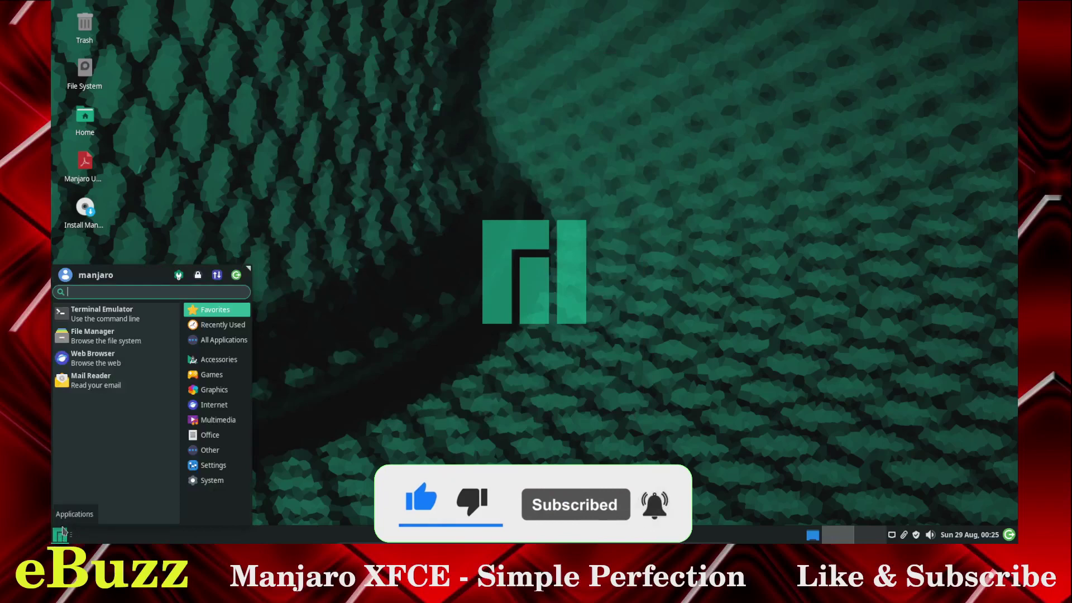
pyautogui.click(111, 319)
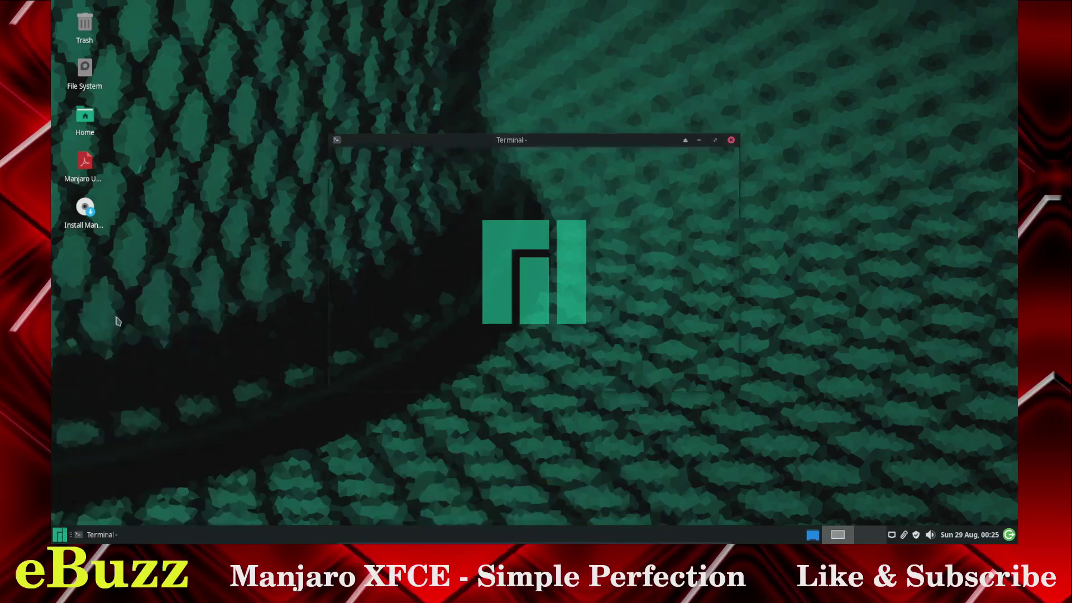
pyautogui.write('htop')
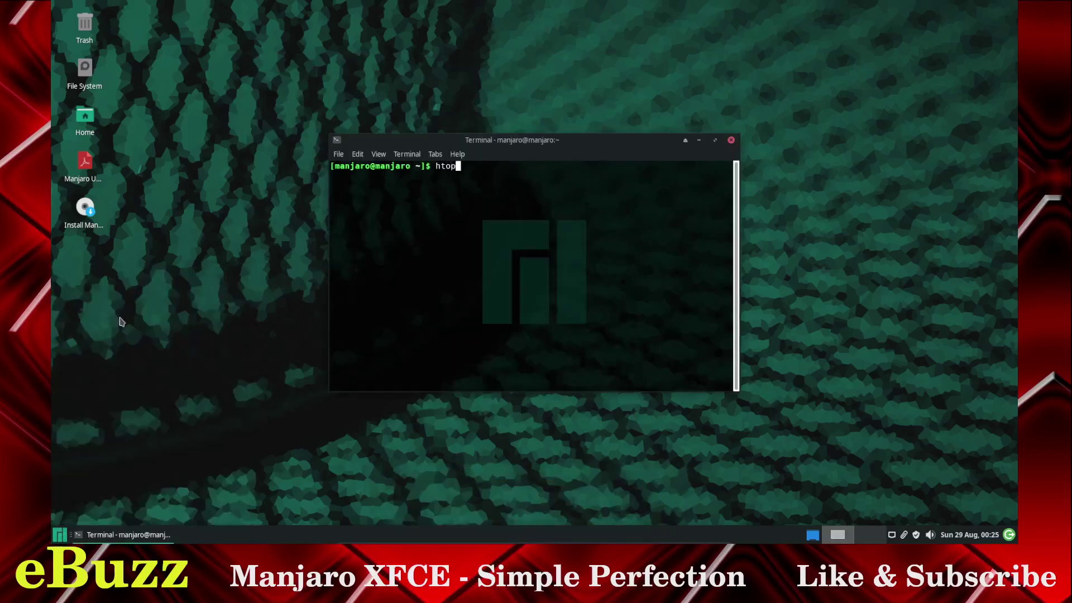
pyautogui.press('Return')
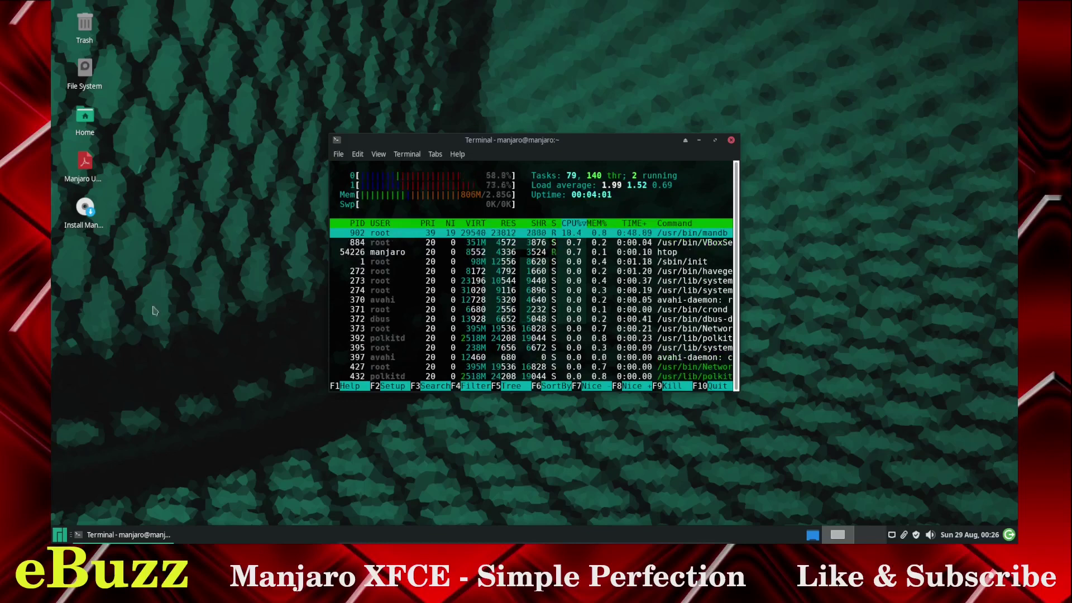
pyautogui.moveTo(593, 146); pyautogui.dragTo(658, 167)
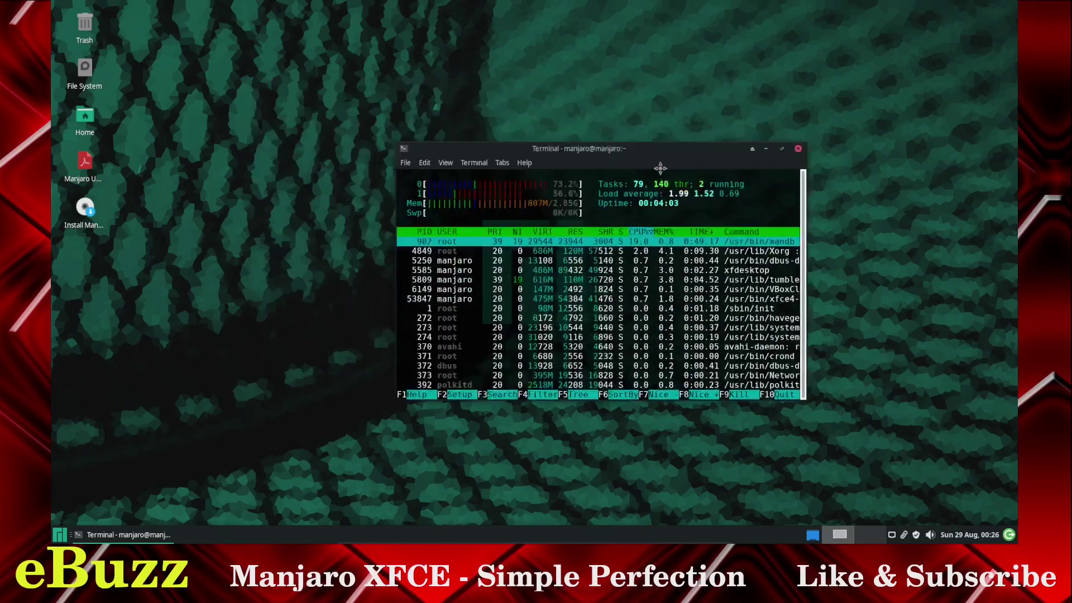
pyautogui.hotkey('alt', 'F4')
pyautogui.click(60, 534)
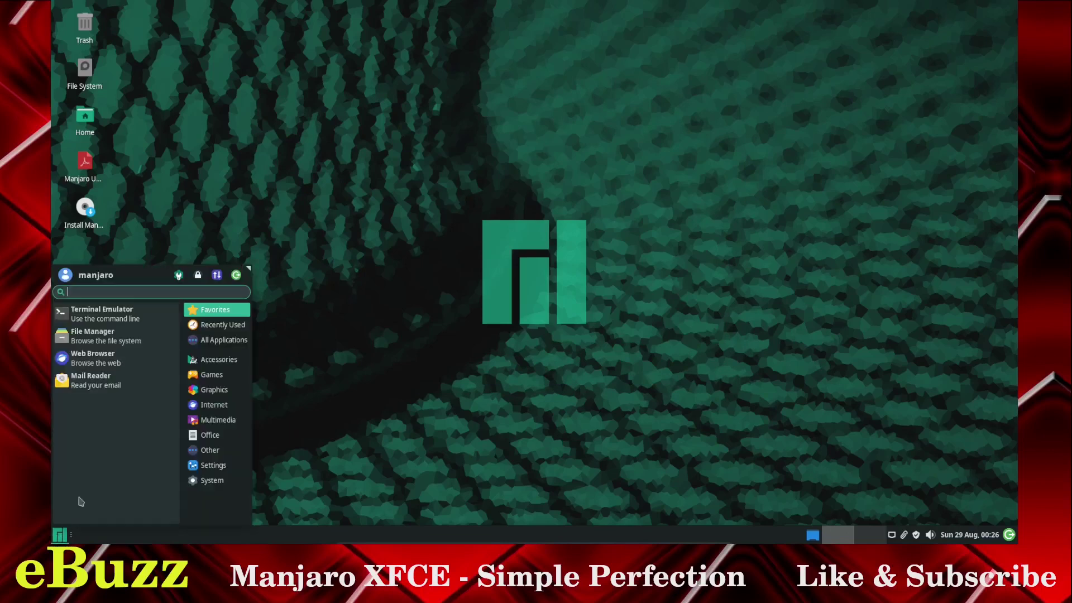
# Step: Browse the Manjaro downloads page in Firefox, then close Firefox and reopen the application menu
pyautogui.click(88, 360)
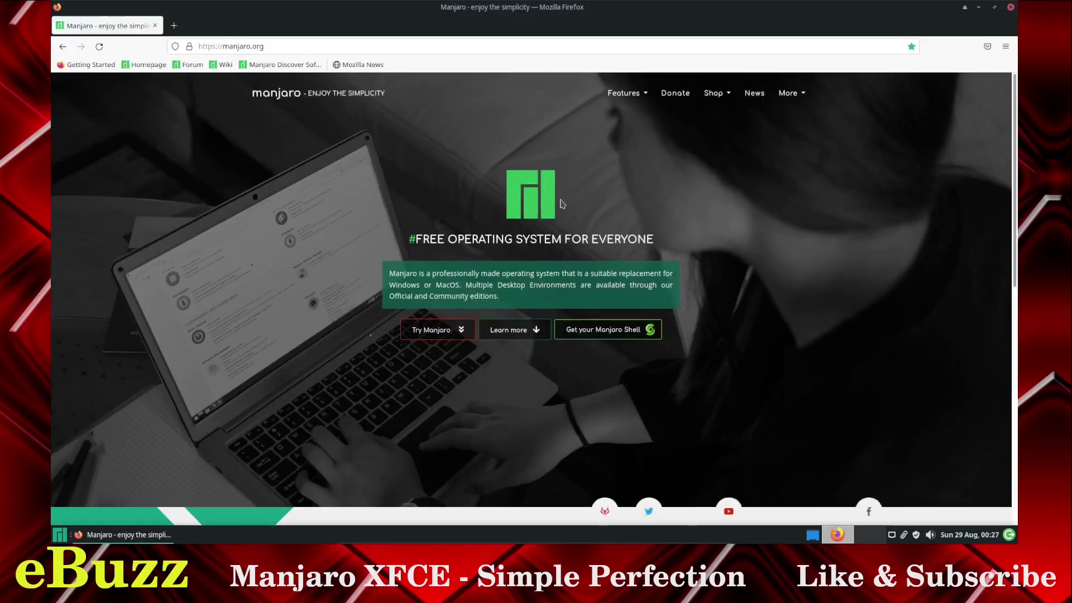
pyautogui.click(441, 333)
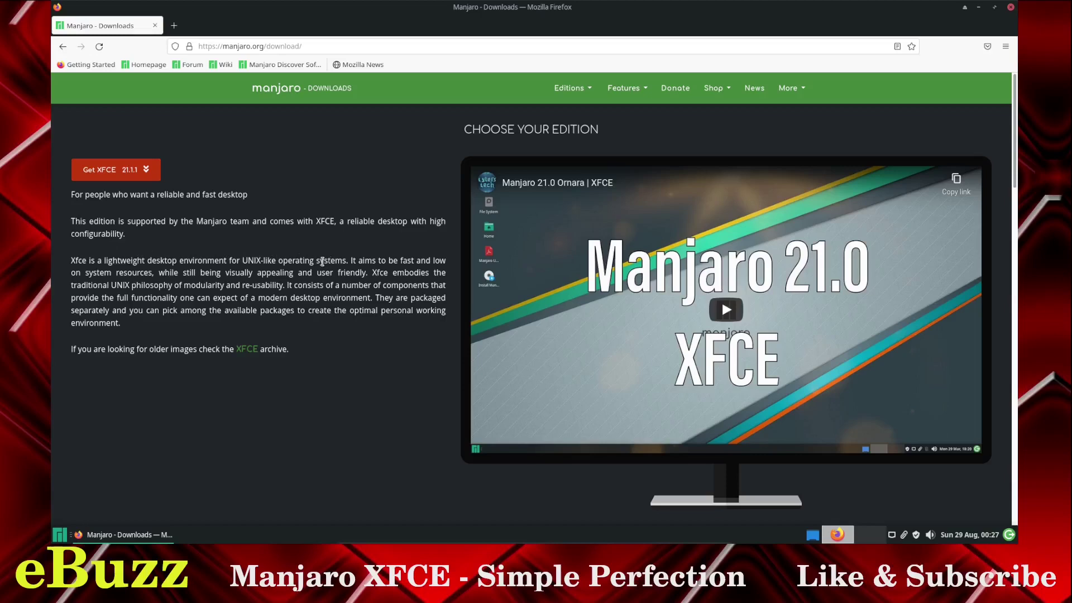
pyautogui.scroll(-7, 322, 261)
pyautogui.scroll(-12, 291, 301)
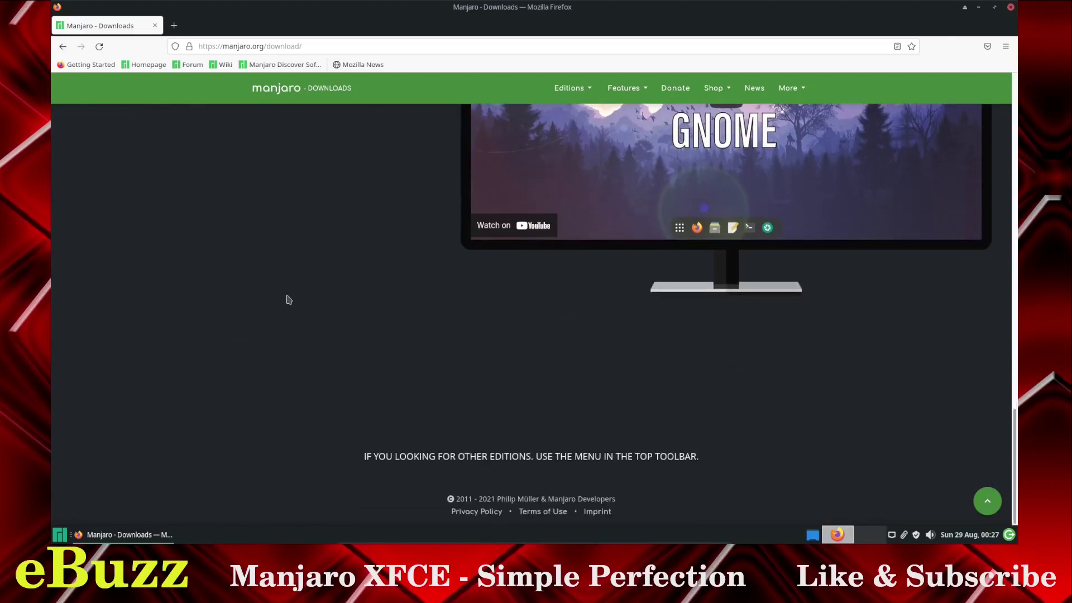
pyautogui.scroll(18, 288, 300)
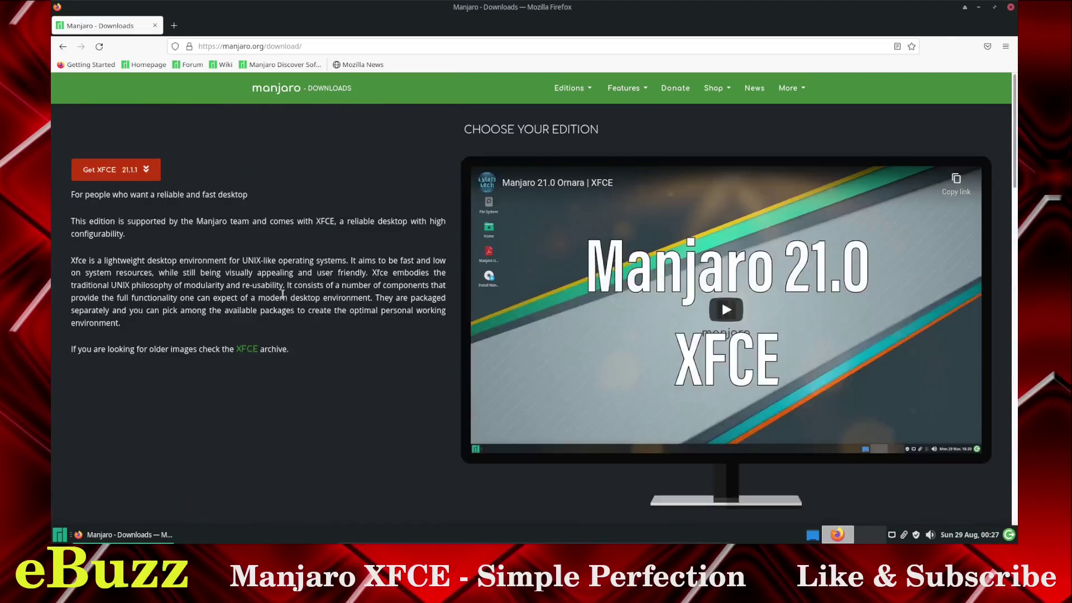
pyautogui.click(1010, 7)
pyautogui.click(60, 535)
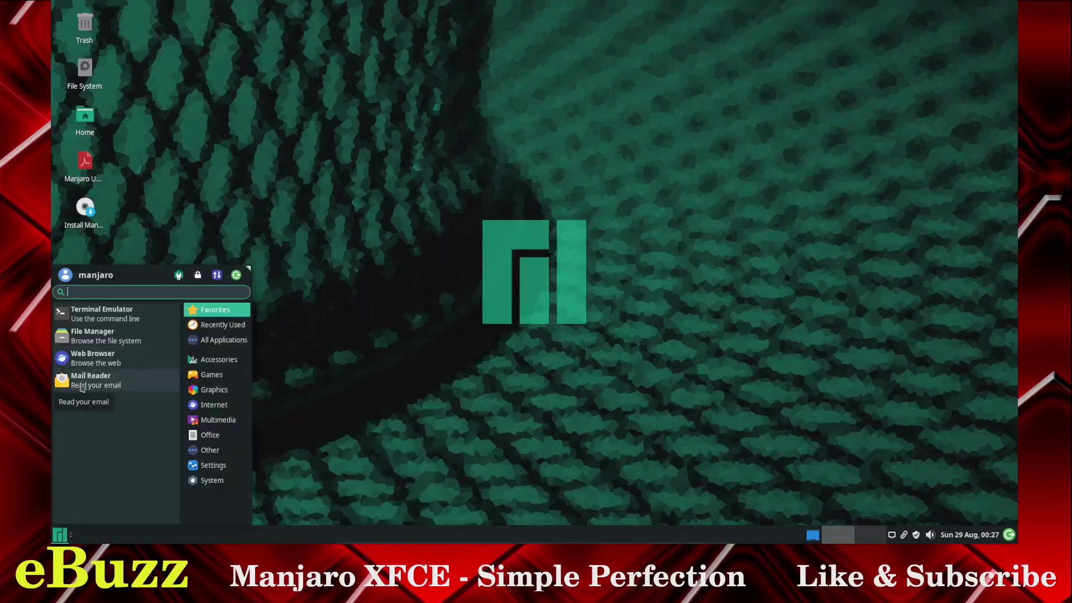
# Step: Scroll through the Accessories apps, then show the Games category containing only Steam (Runtime)
pyautogui.click(213, 362)
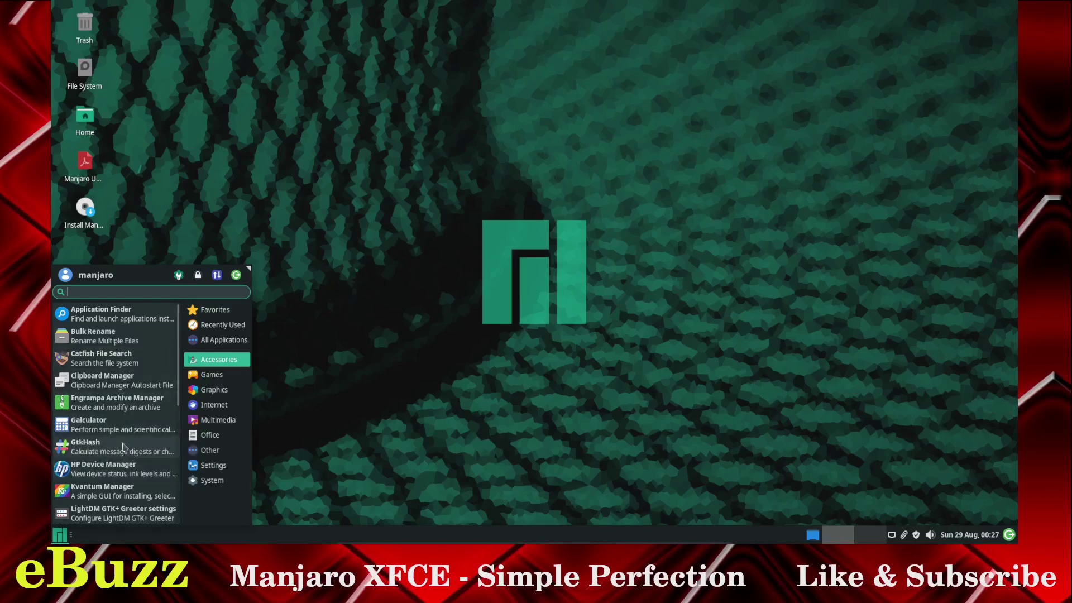
pyautogui.scroll(-2, 126, 415)
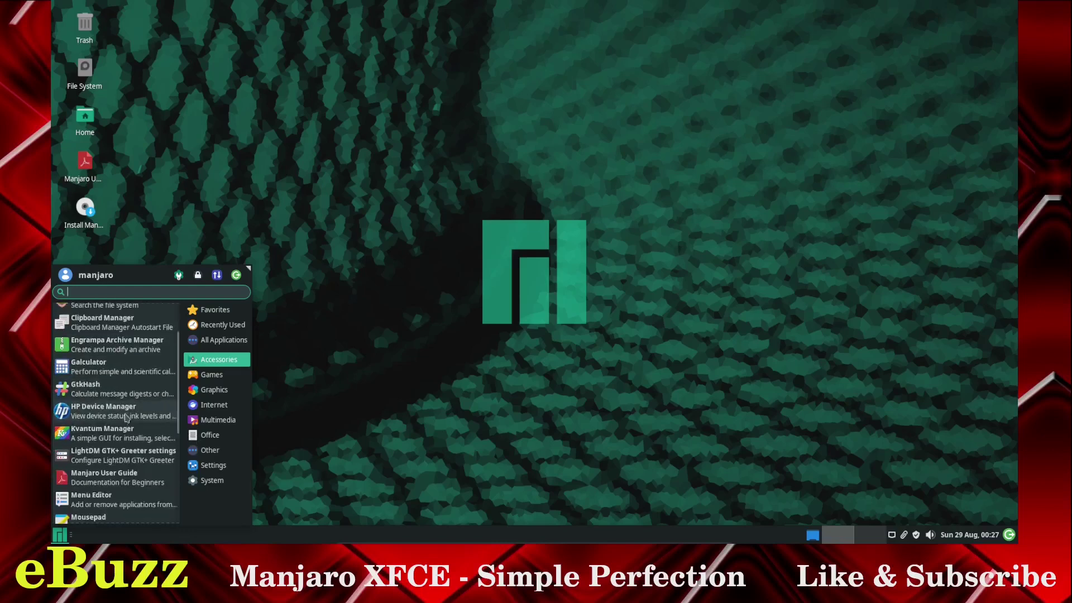
pyautogui.scroll(-1, 126, 415)
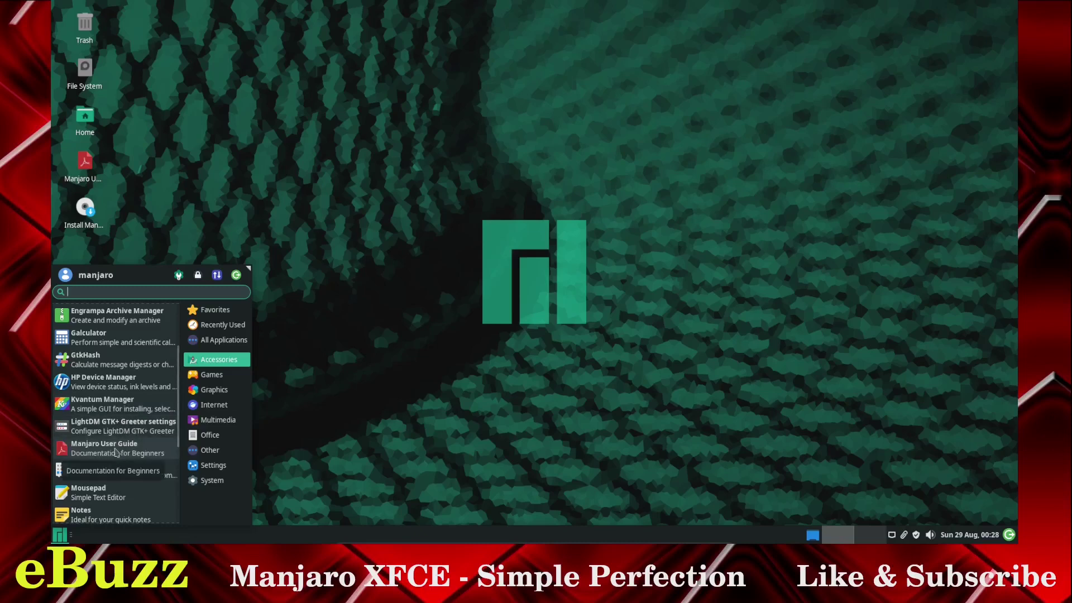
pyautogui.scroll(-2, 126, 431)
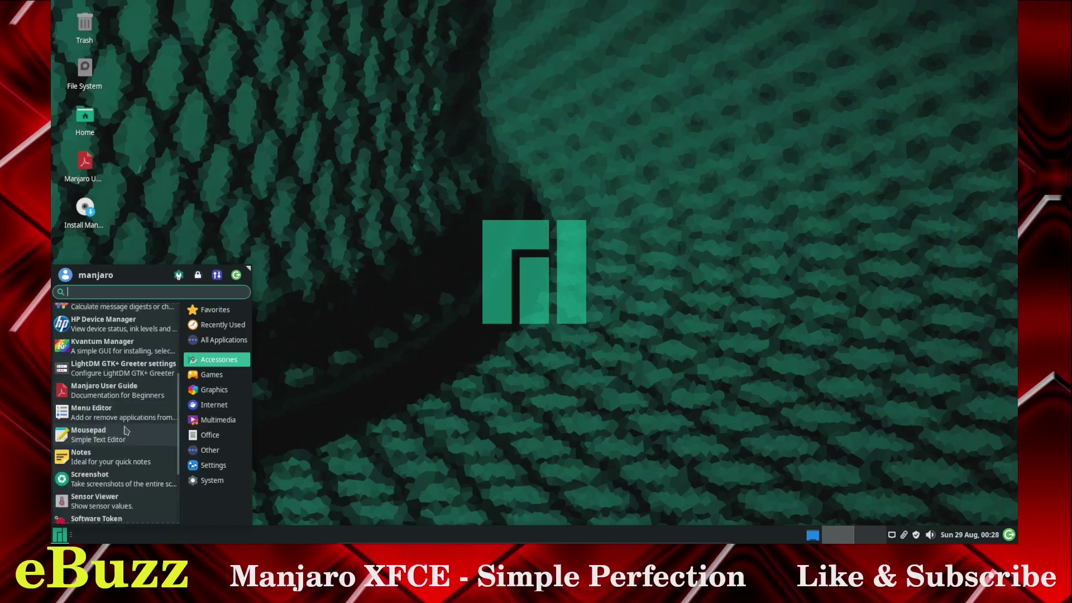
pyautogui.scroll(-2, 110, 436)
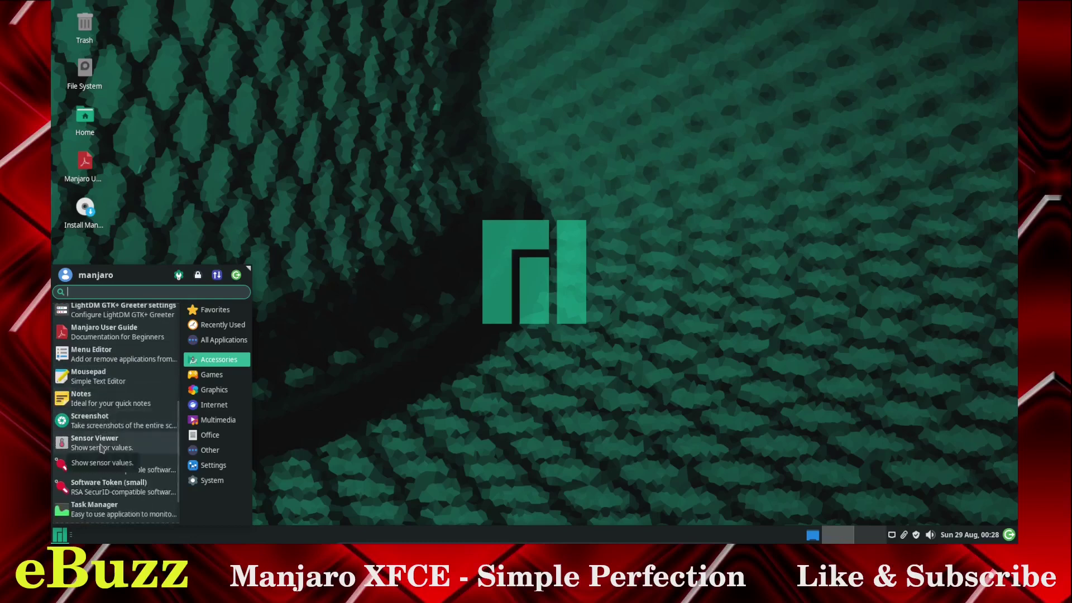
pyautogui.scroll(-2, 103, 440)
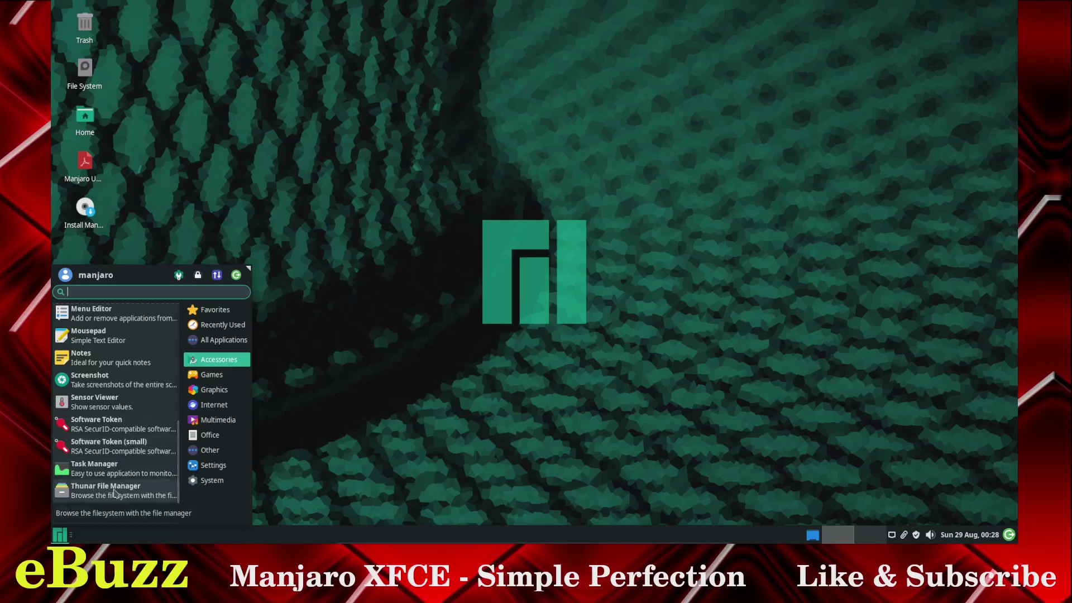
pyautogui.click(211, 374)
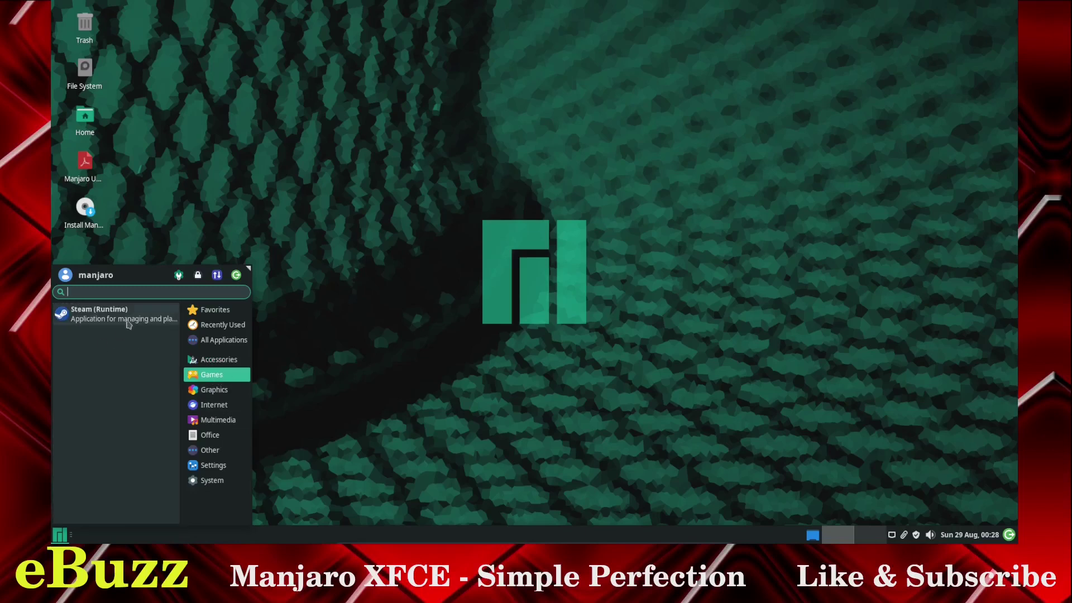
# Step: Browse the Graphics, Internet, Multimedia, Office and Other application categories in turn
pyautogui.click(205, 394)
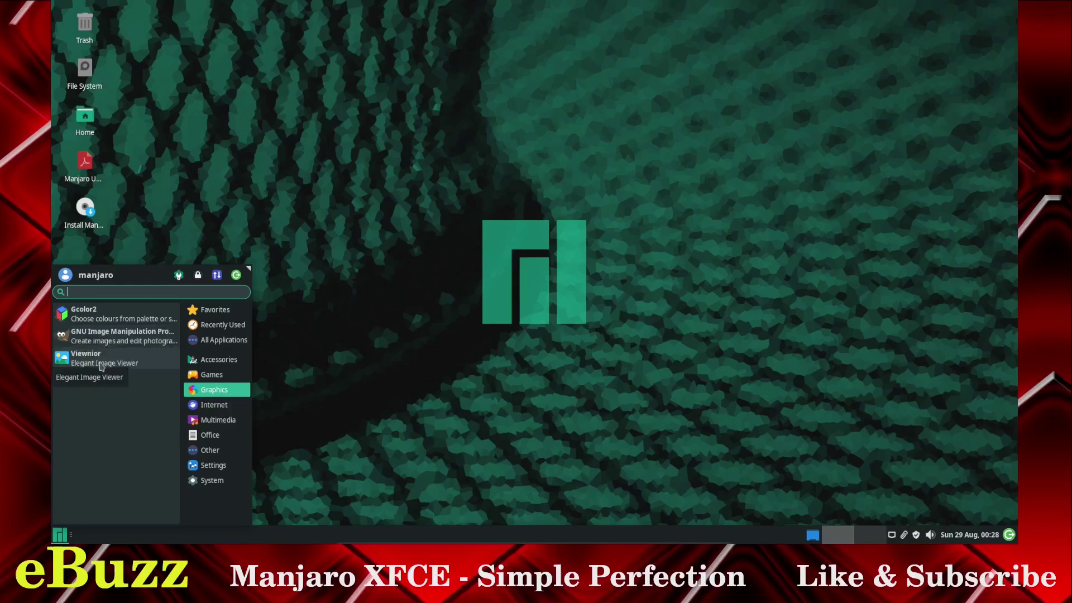
pyautogui.click(214, 405)
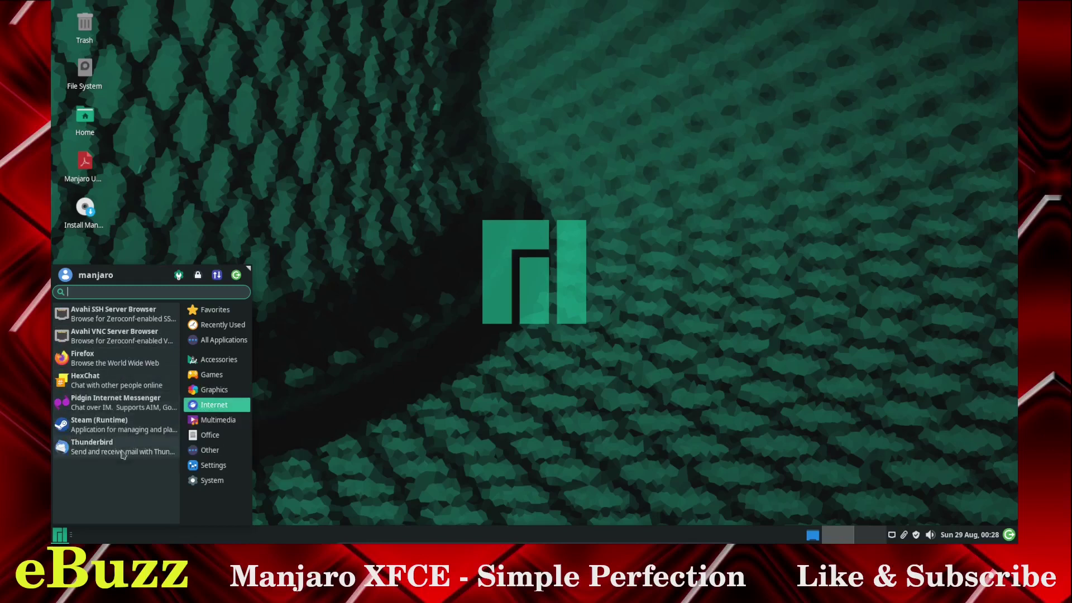
pyautogui.click(217, 420)
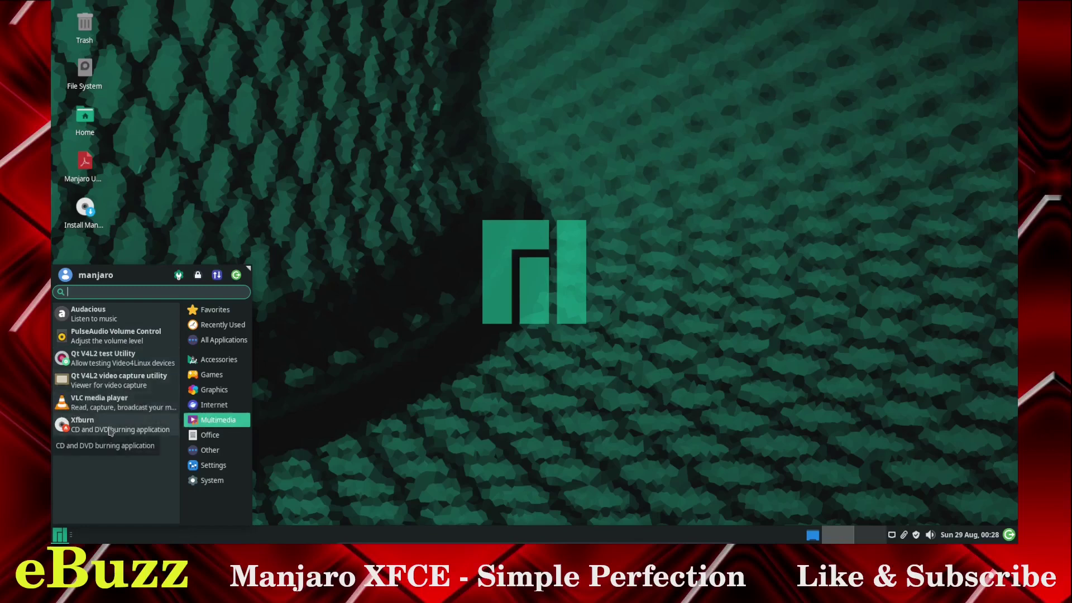
pyautogui.click(212, 434)
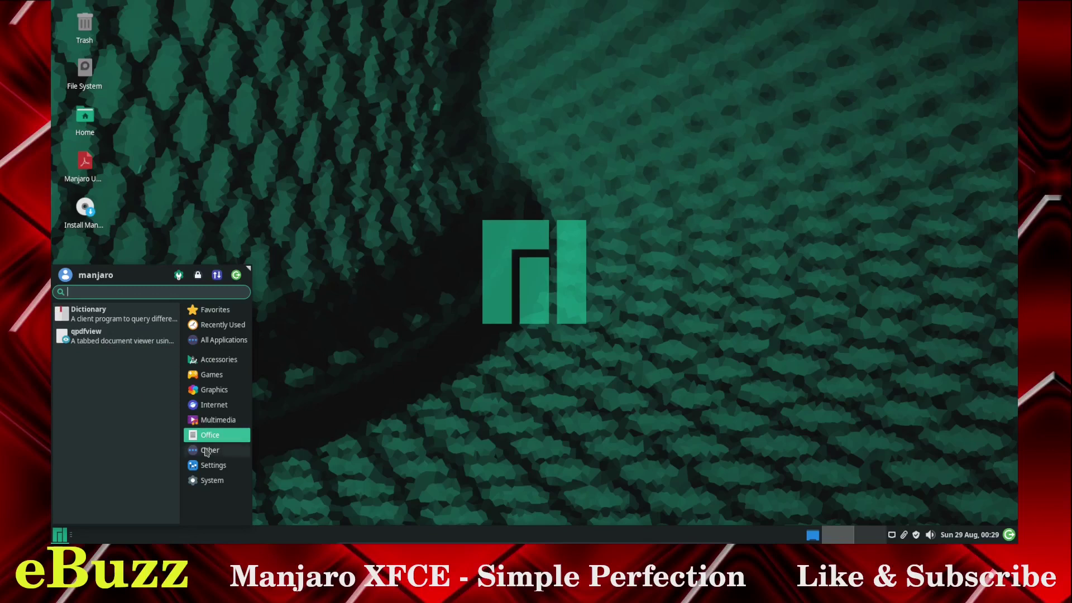
pyautogui.click(206, 451)
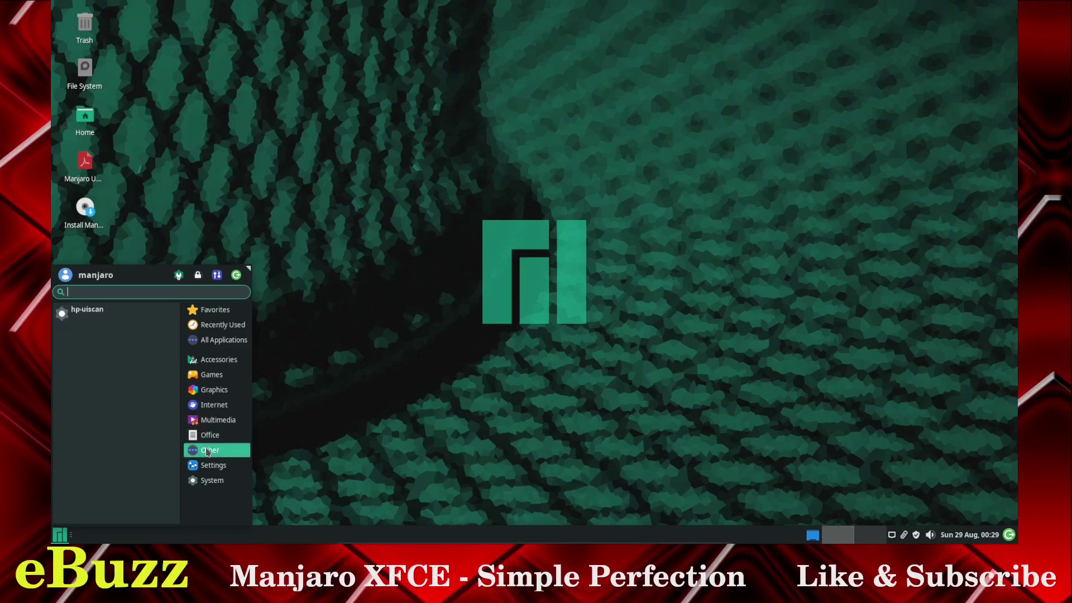
# Step: Scroll the System category list and launch Timeshift
pyautogui.click(213, 484)
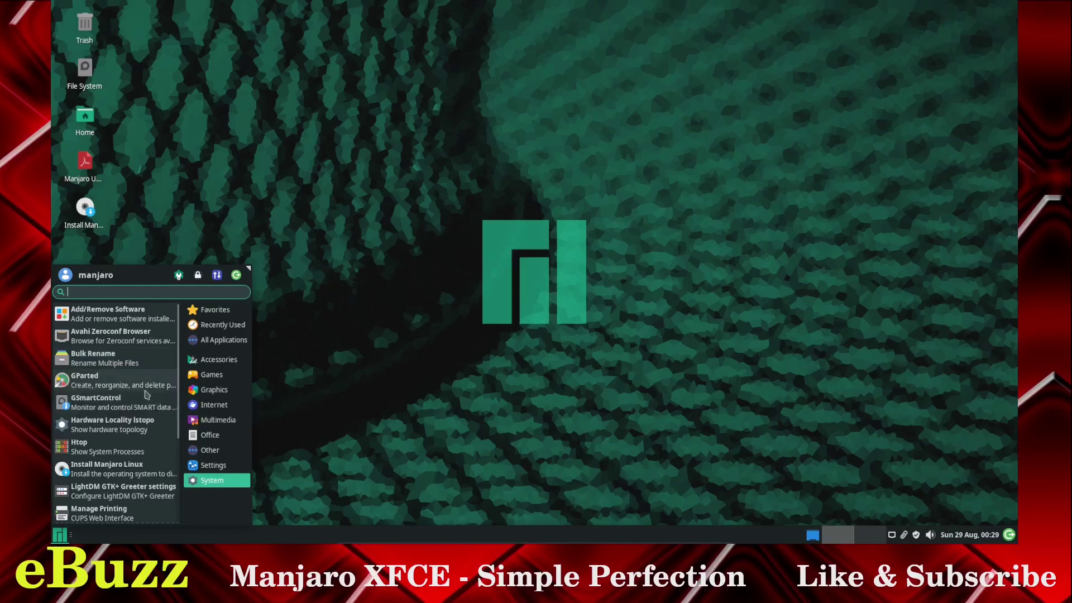
pyautogui.scroll(-2, 146, 391)
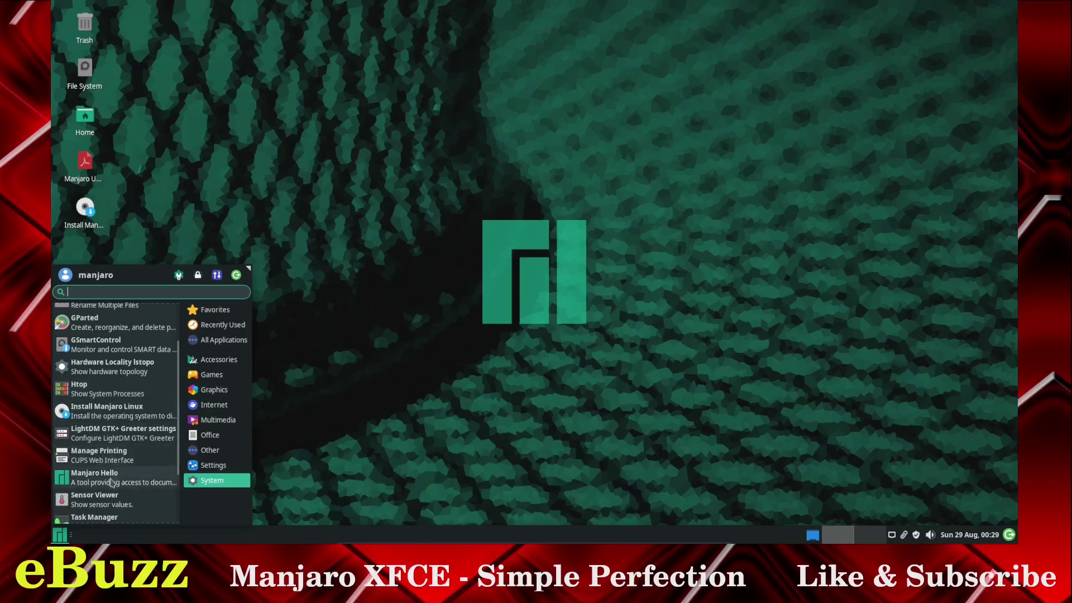
pyautogui.scroll(-2, 111, 490)
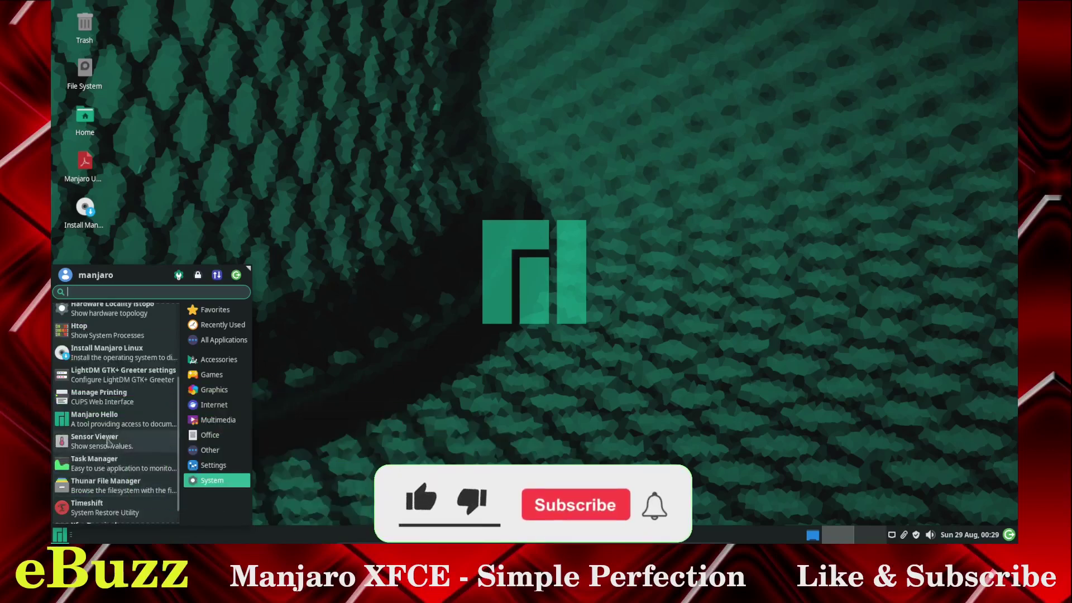
pyautogui.scroll(-1, 107, 441)
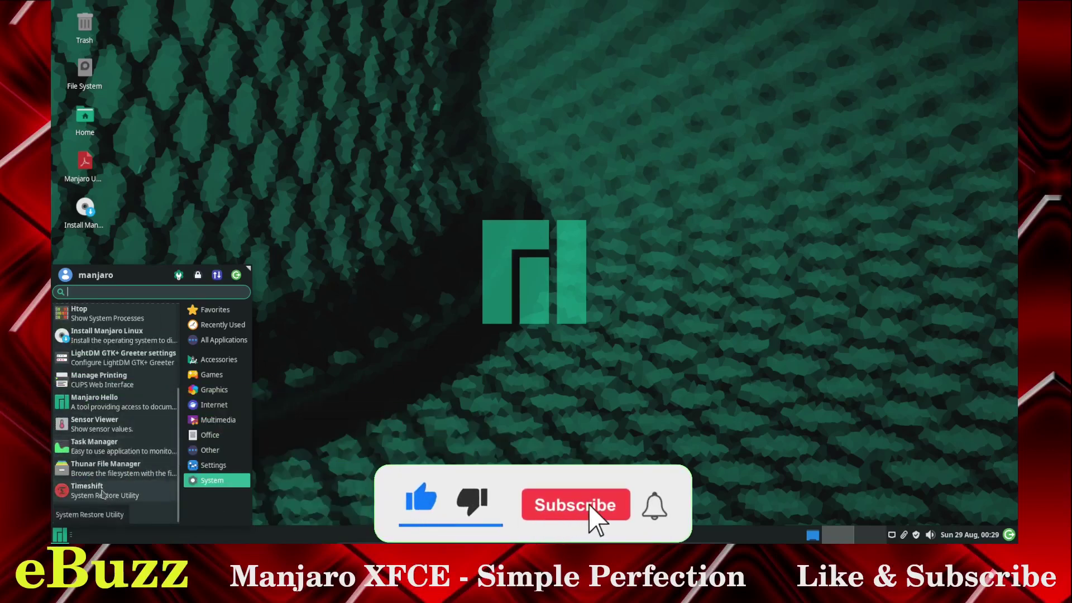
pyautogui.click(102, 492)
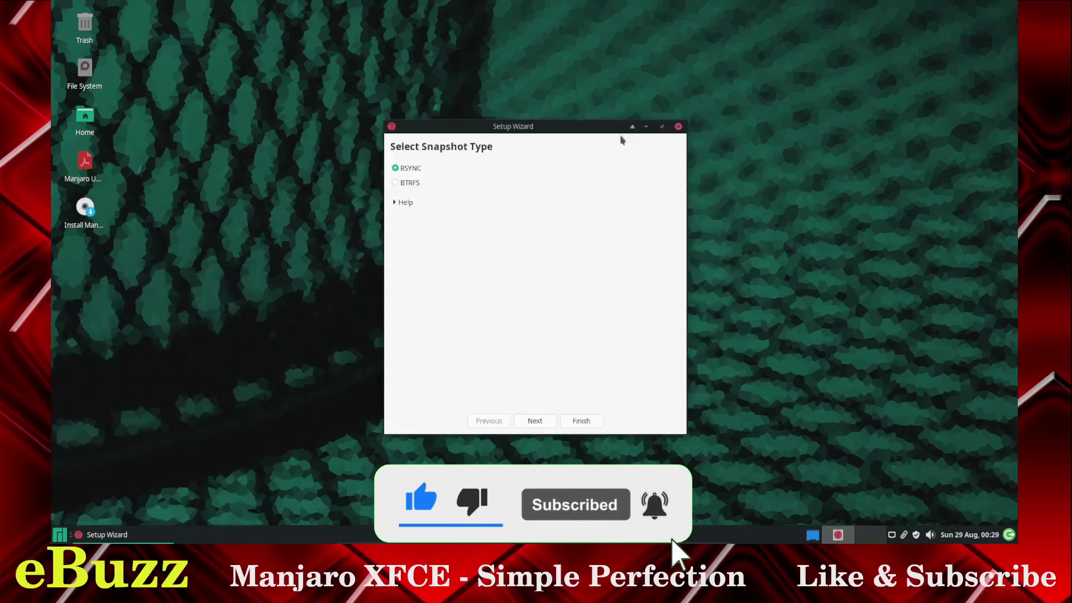
# Step: Read the RSYNC snapshot help in the Timeshift setup wizard, then close the wizard
pyautogui.moveTo(604, 130); pyautogui.dragTo(530, 69)
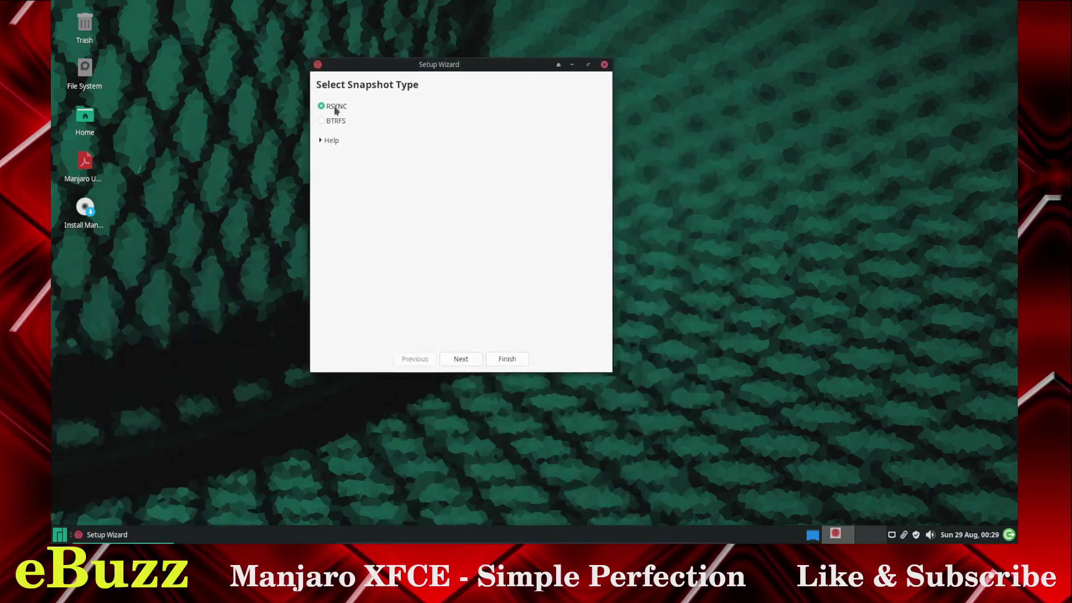
pyautogui.click(322, 142)
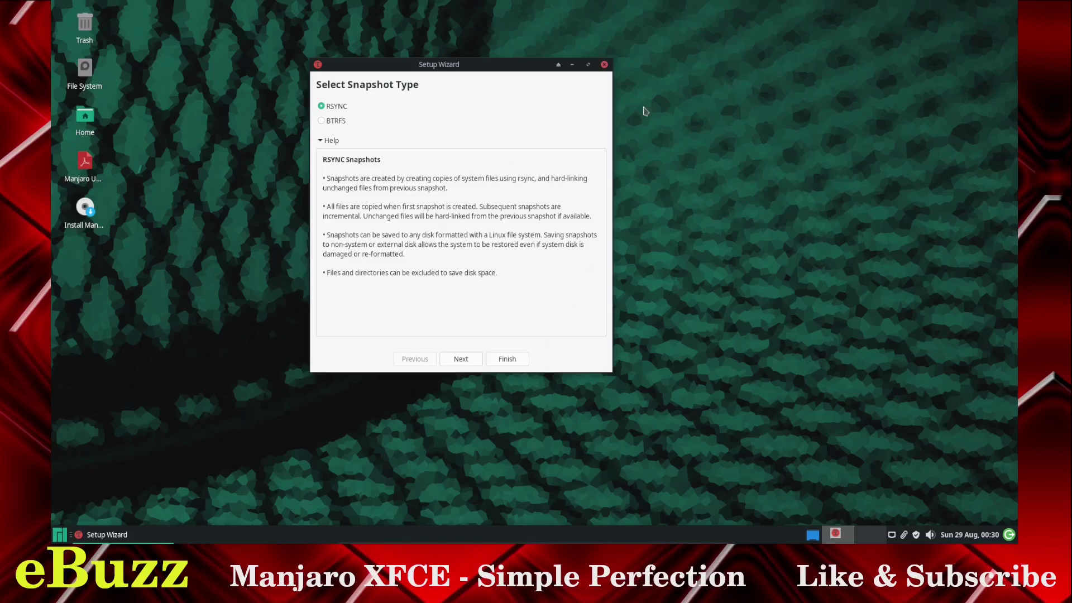
pyautogui.click(604, 65)
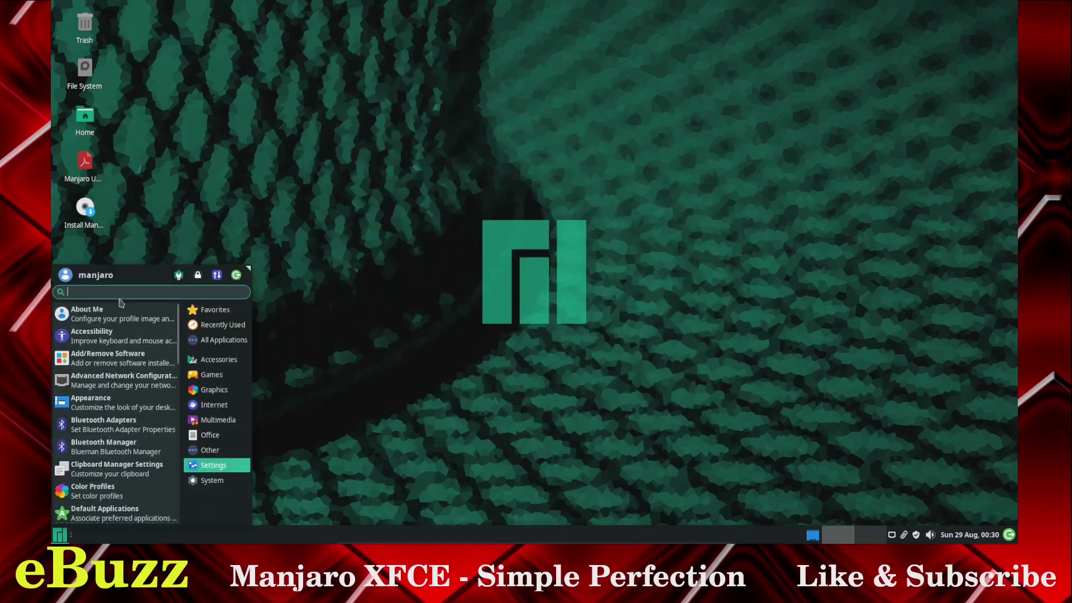
# Step: Open Appearance settings and look over the Icons and Fonts pages
pyautogui.click(115, 409)
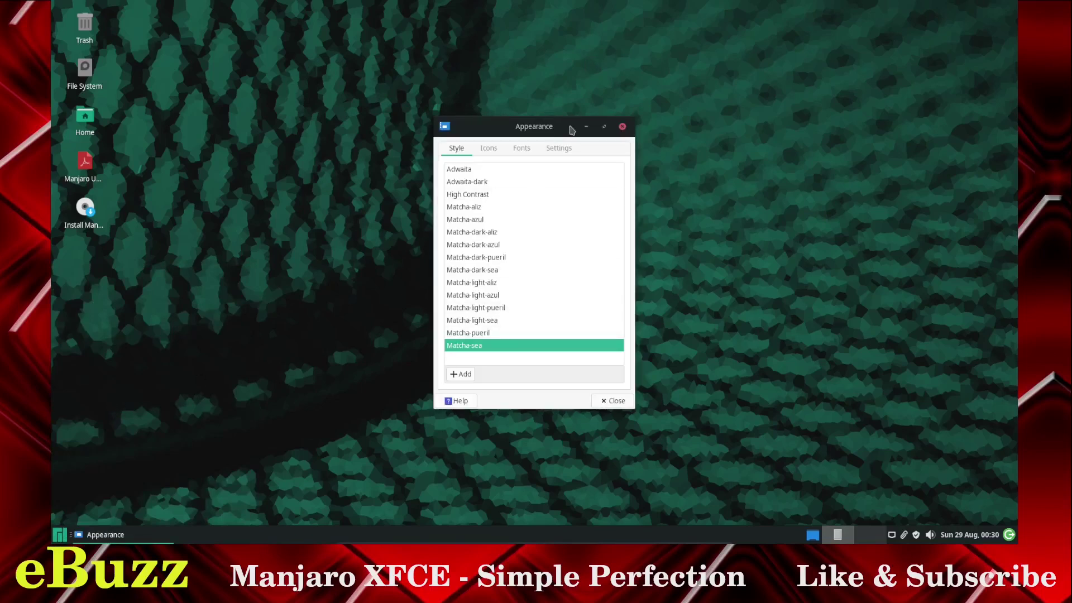
pyautogui.moveTo(574, 127); pyautogui.dragTo(497, 82)
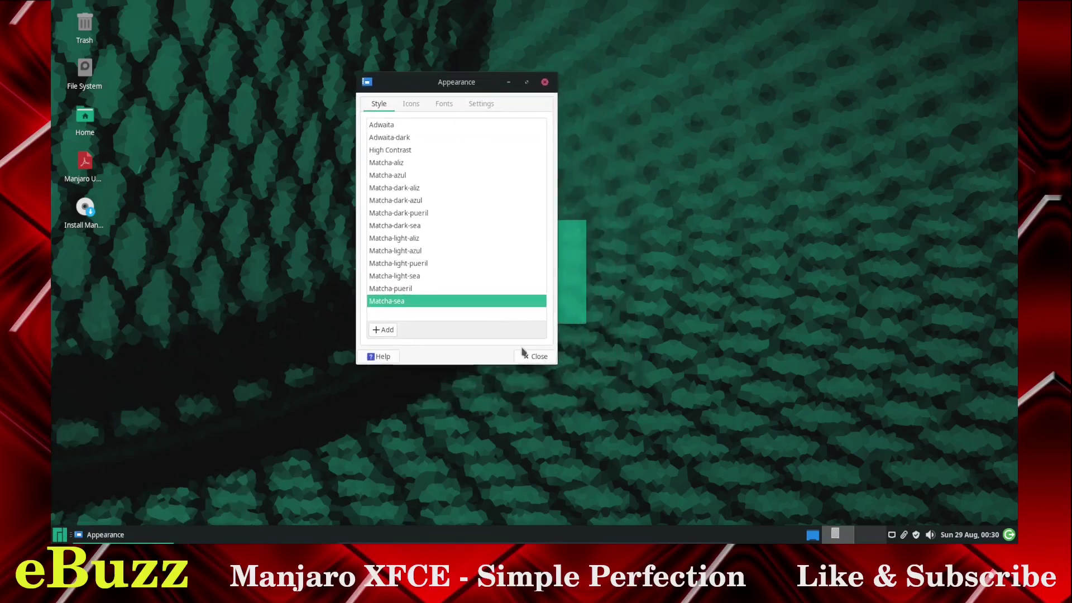
pyautogui.click(411, 104)
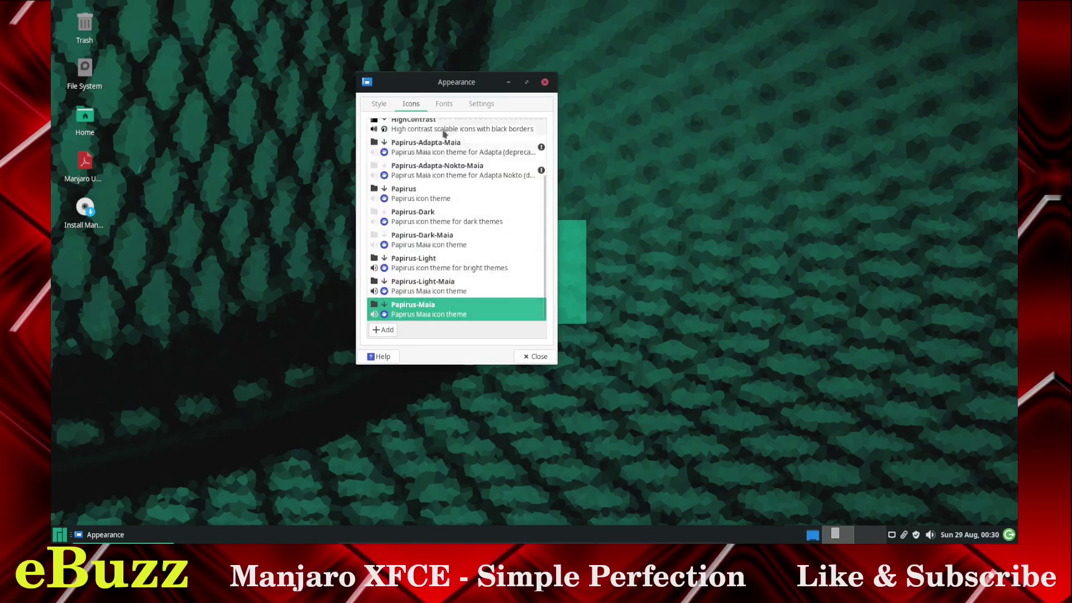
pyautogui.click(447, 105)
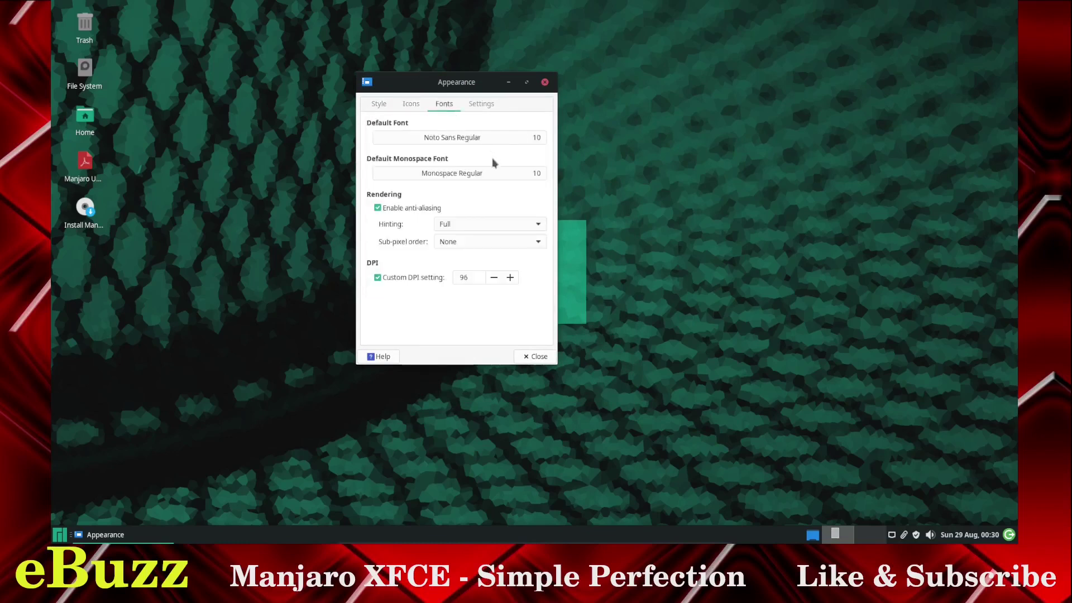
# Step: Raise the custom font DPI from 96 to 102, check the Settings page, then close Appearance
pyautogui.click(511, 278)
pyautogui.click(511, 277)
pyautogui.click(511, 278)
pyautogui.click(510, 278)
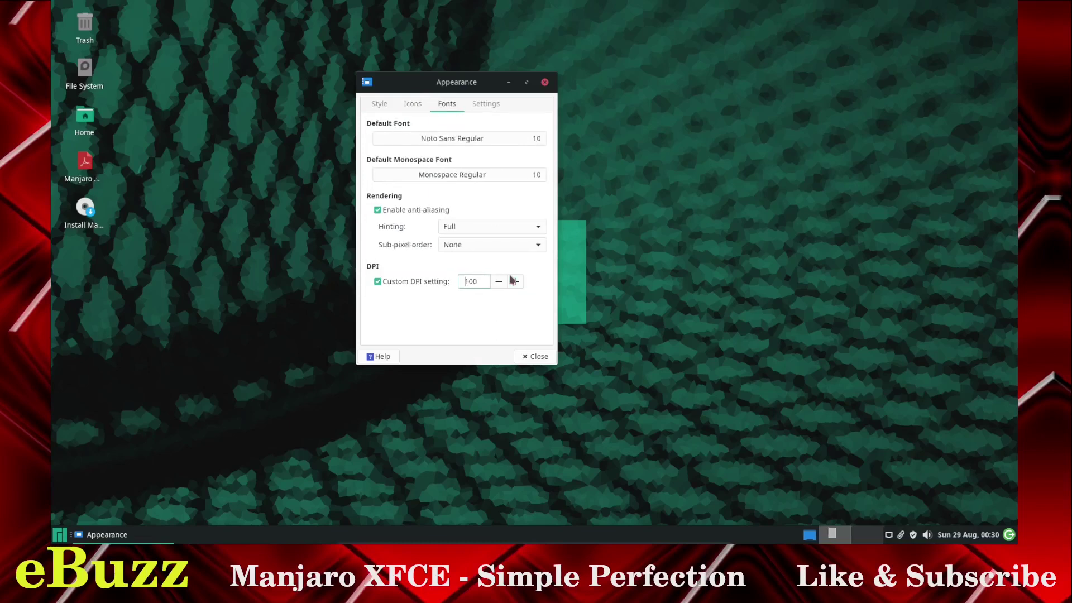
pyautogui.click(512, 279)
pyautogui.click(512, 279)
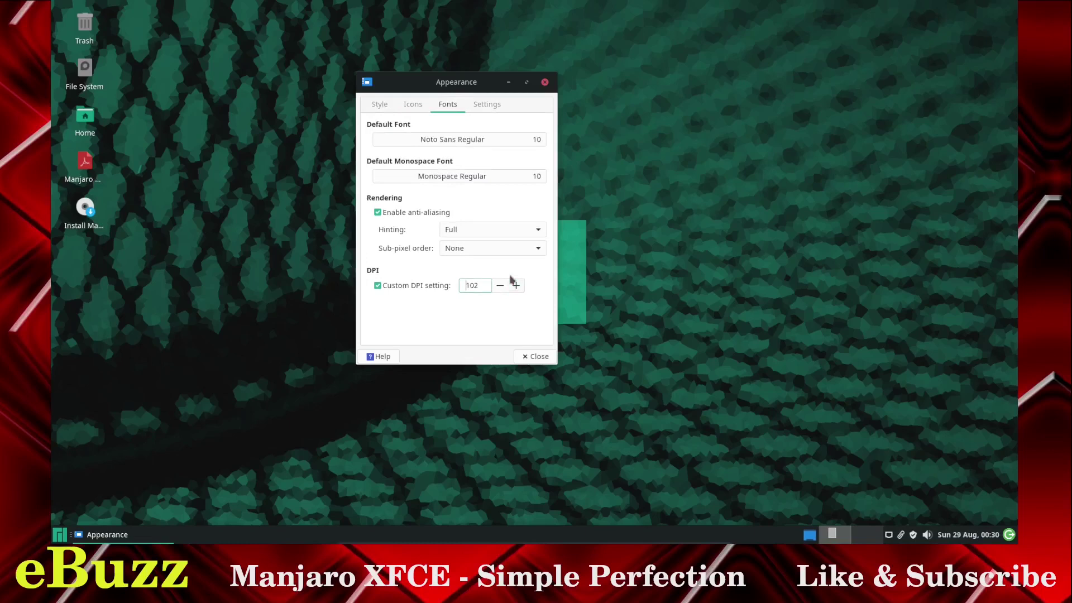
pyautogui.click(492, 106)
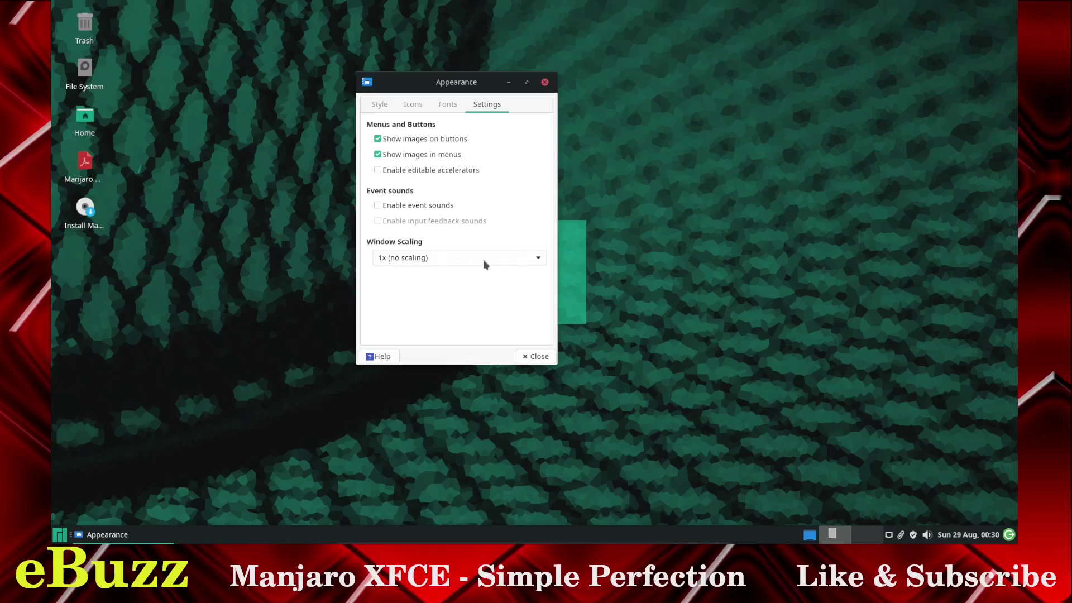
pyautogui.click(545, 83)
# Step: Open Panel Preferences from the panel's right-click Panel submenu
pyautogui.rightClick(596, 534)
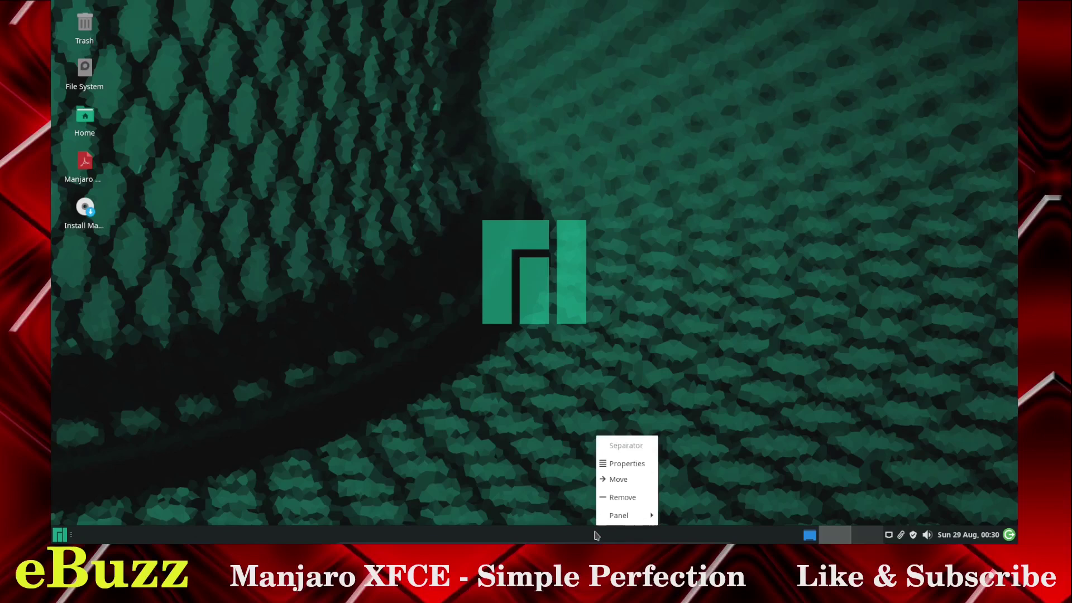
pyautogui.moveTo(635, 519)
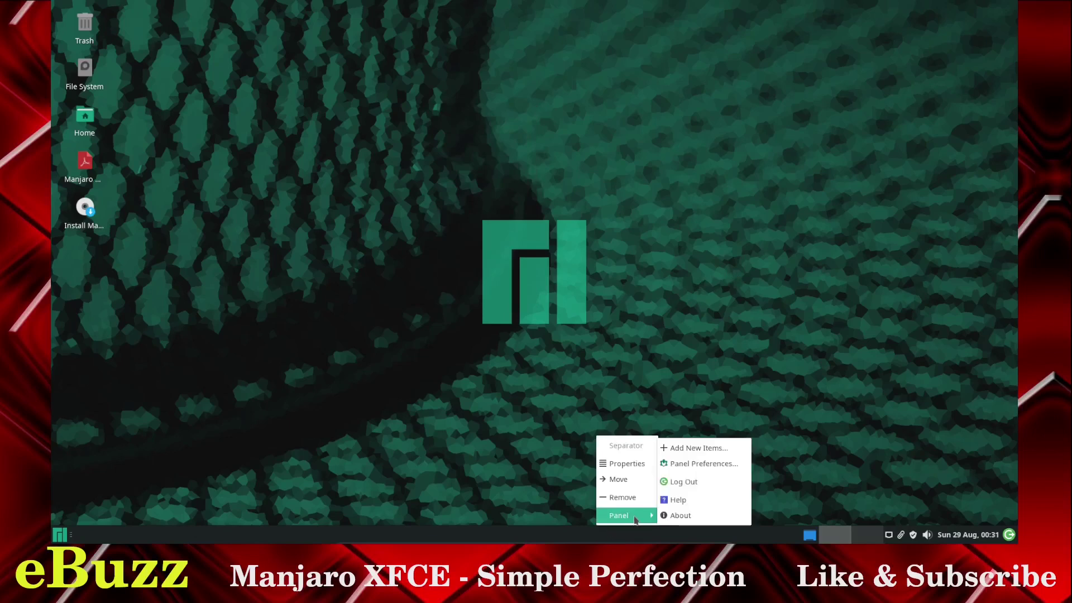
pyautogui.click(695, 464)
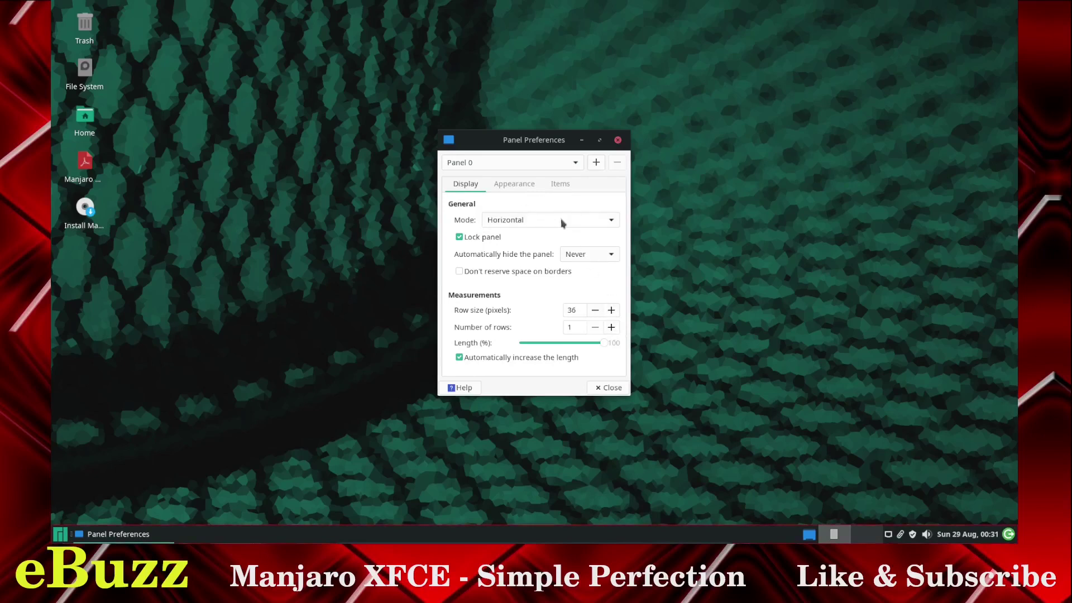
# Step: Switch the panel mode to Vertical, then Deskbar, then back to Horizontal
pyautogui.click(611, 221)
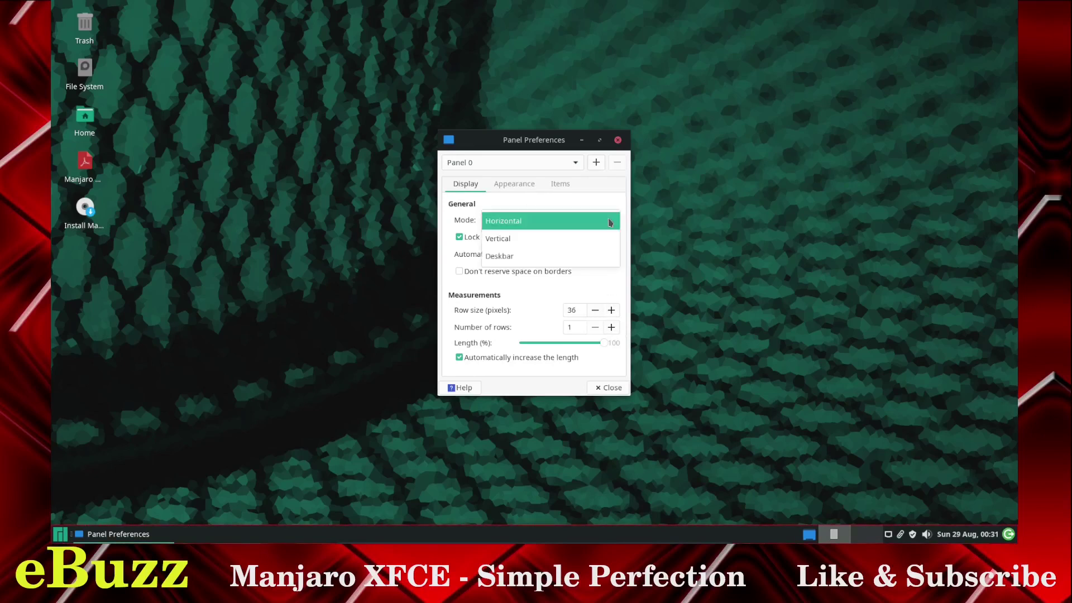
pyautogui.click(549, 240)
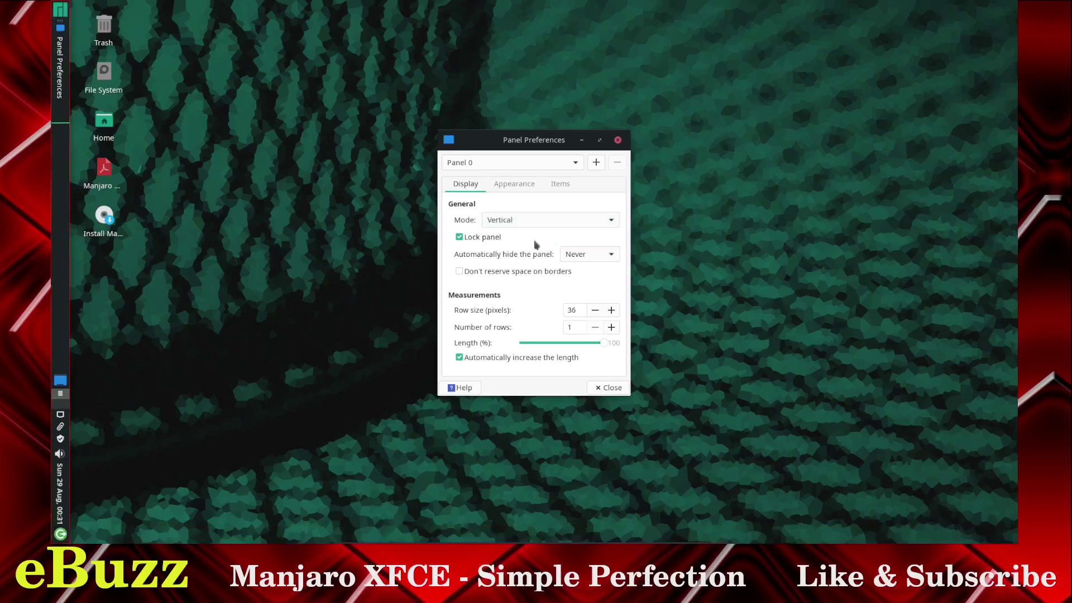
pyautogui.click(611, 220)
pyautogui.click(565, 240)
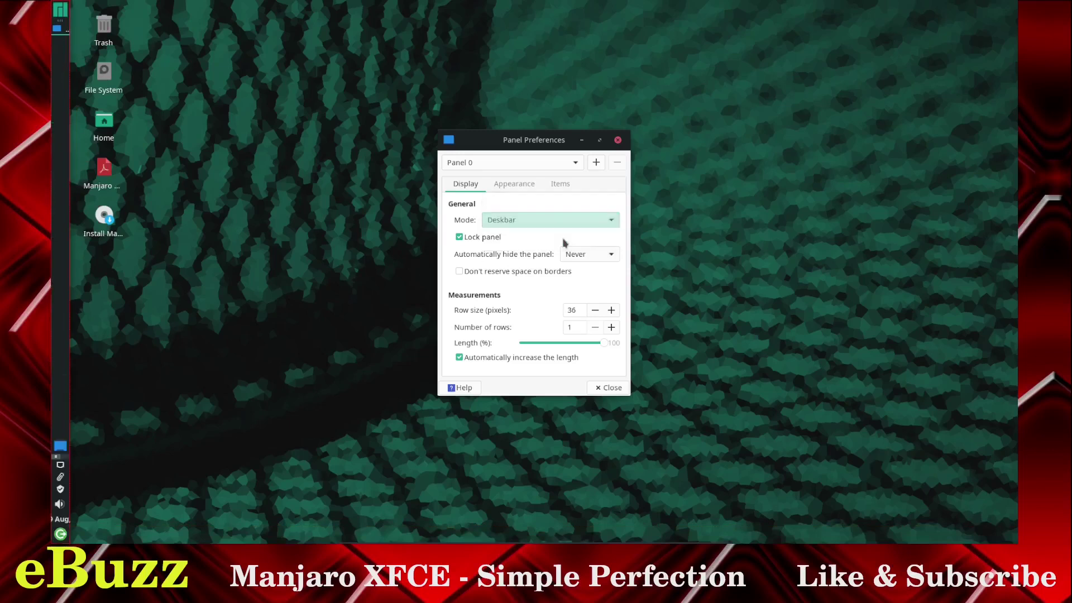
pyautogui.click(608, 221)
pyautogui.click(581, 190)
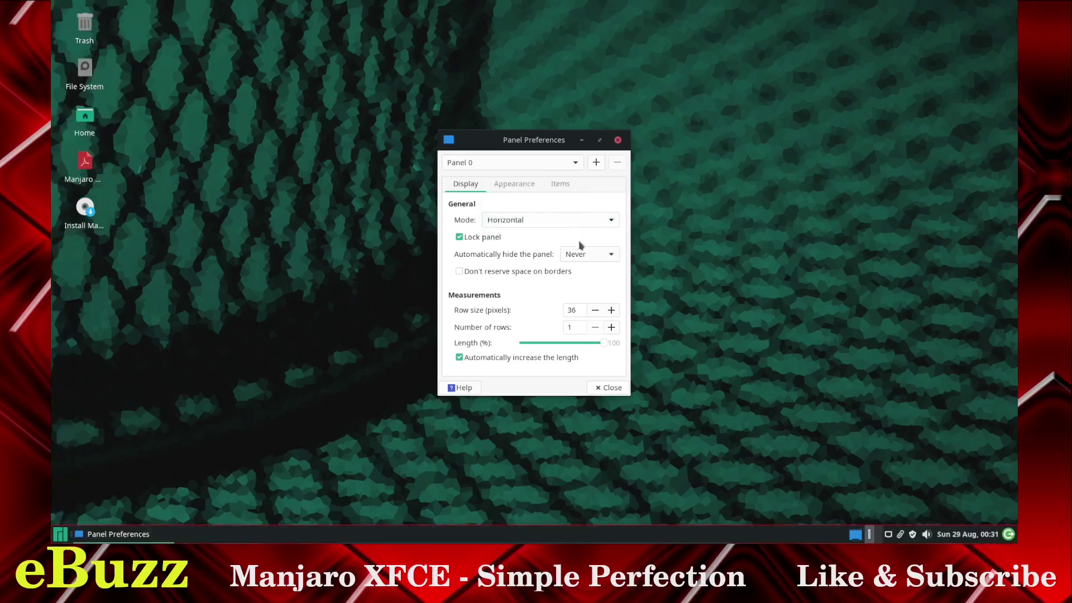
# Step: Set the panel to always auto-hide and bring Panel Preferences back up
pyautogui.click(605, 255)
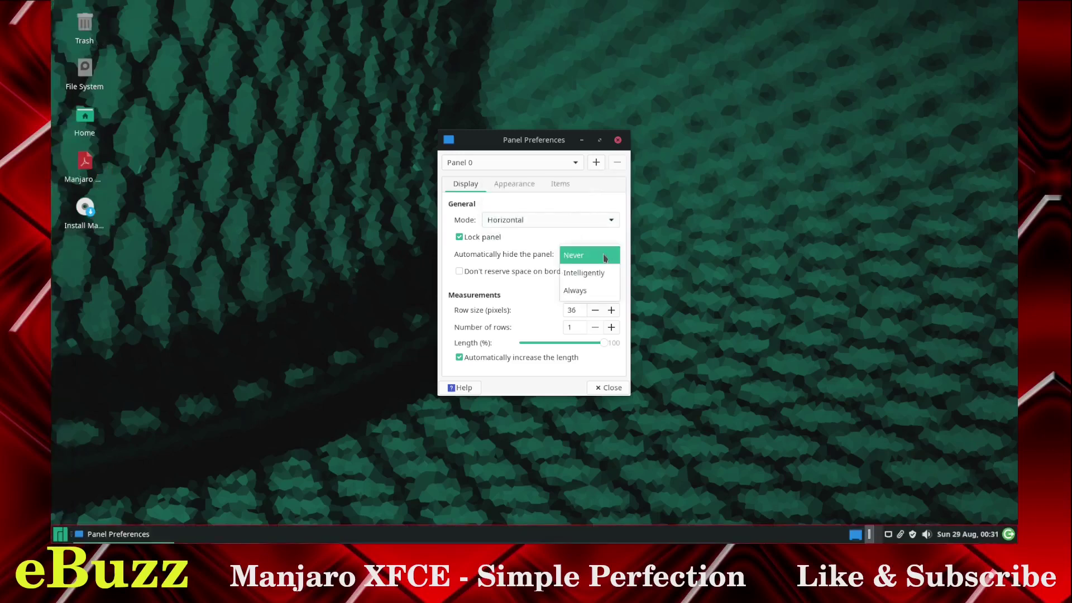
pyautogui.click(583, 292)
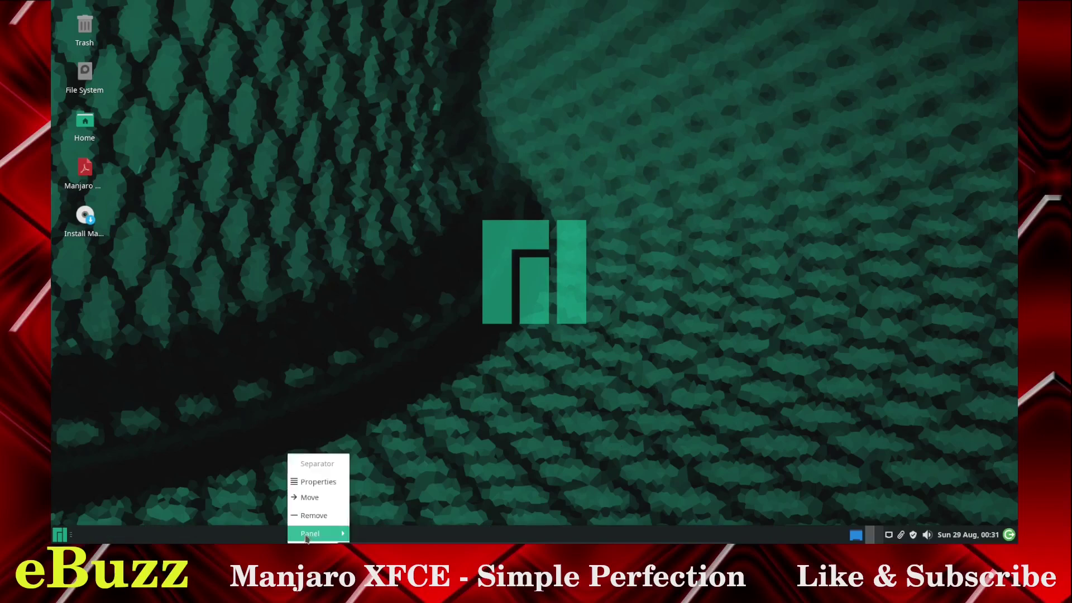
pyautogui.moveTo(310, 533)
pyautogui.click(402, 485)
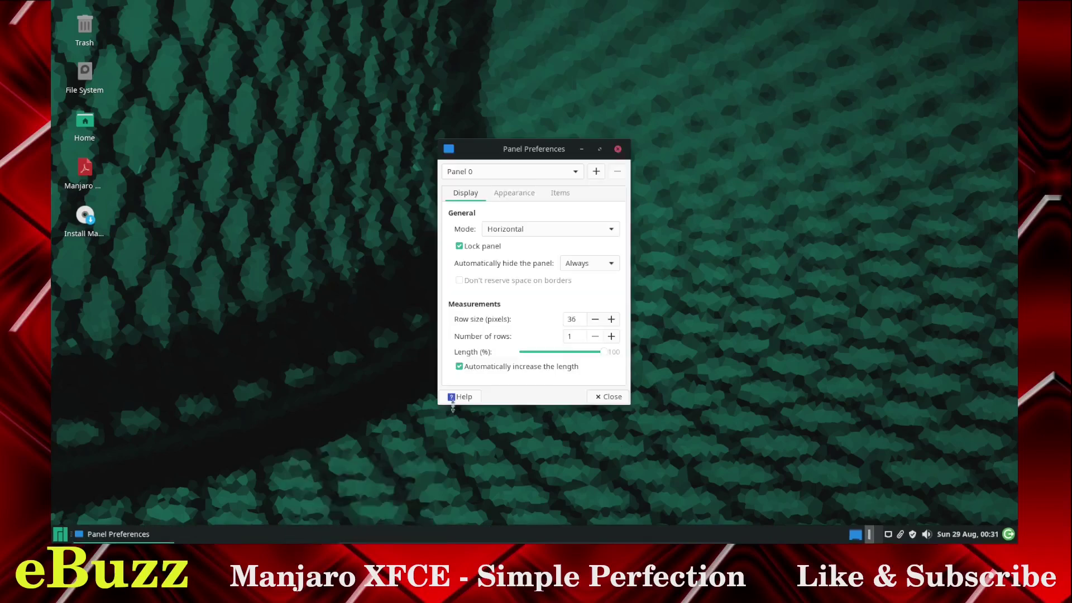
# Step: Glance at the Appearance and Items tabs, then set panel auto-hide to Never
pyautogui.click(524, 193)
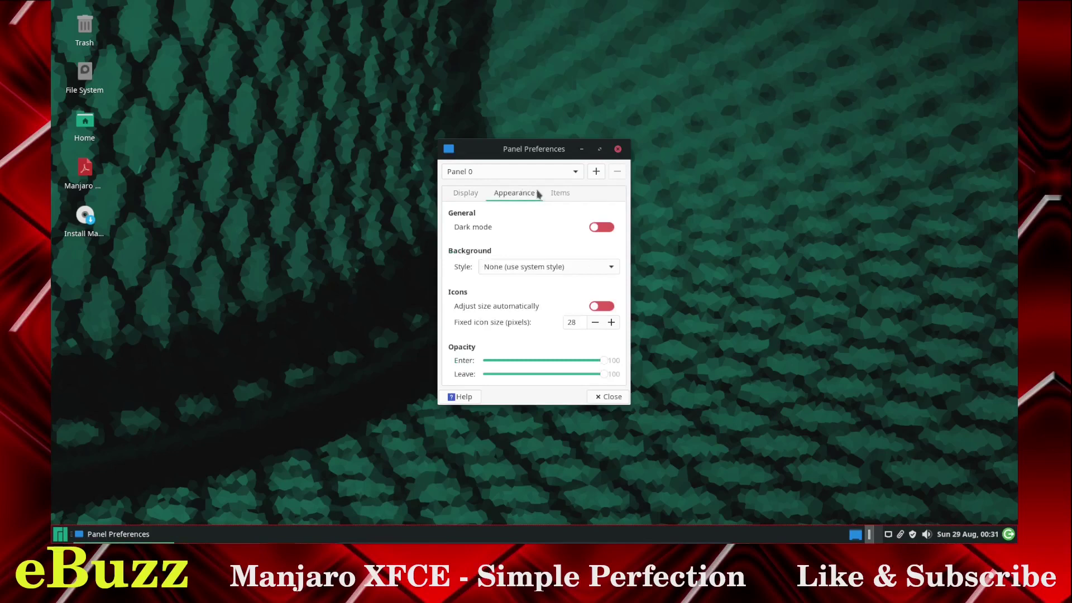
pyautogui.click(559, 192)
pyautogui.click(471, 197)
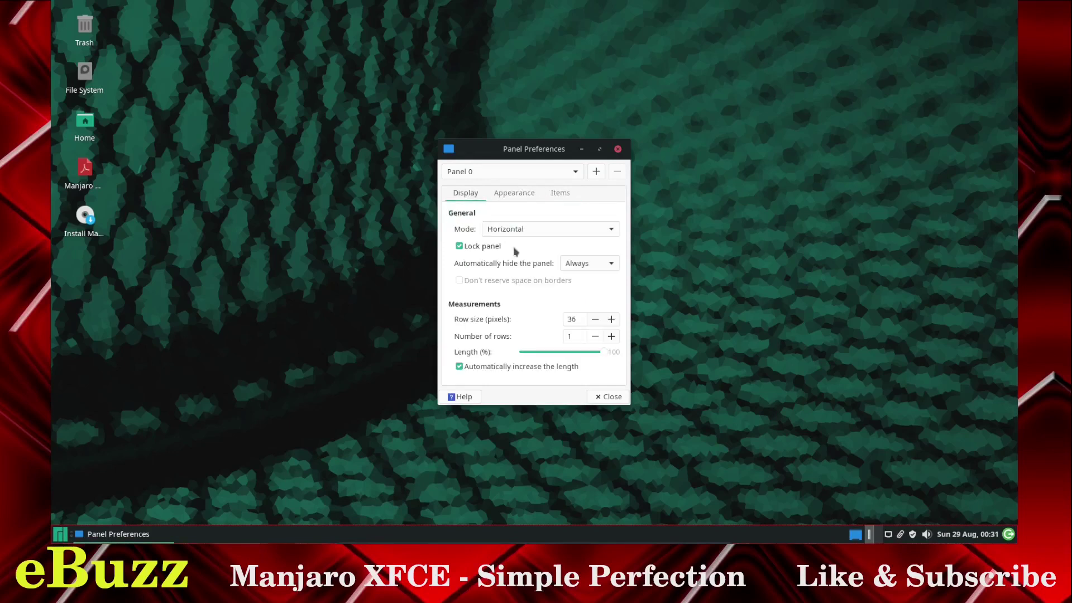
pyautogui.click(595, 265)
pyautogui.click(586, 230)
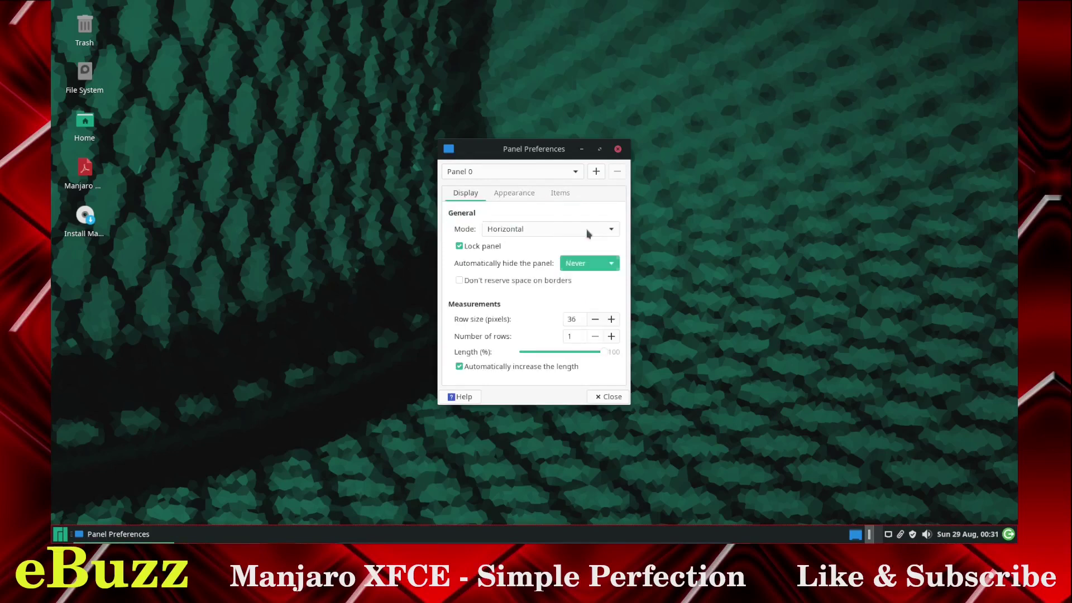
# Step: Enable panel dark mode and turn off automatic sizing to keep icons at 16 pixels
pyautogui.click(516, 195)
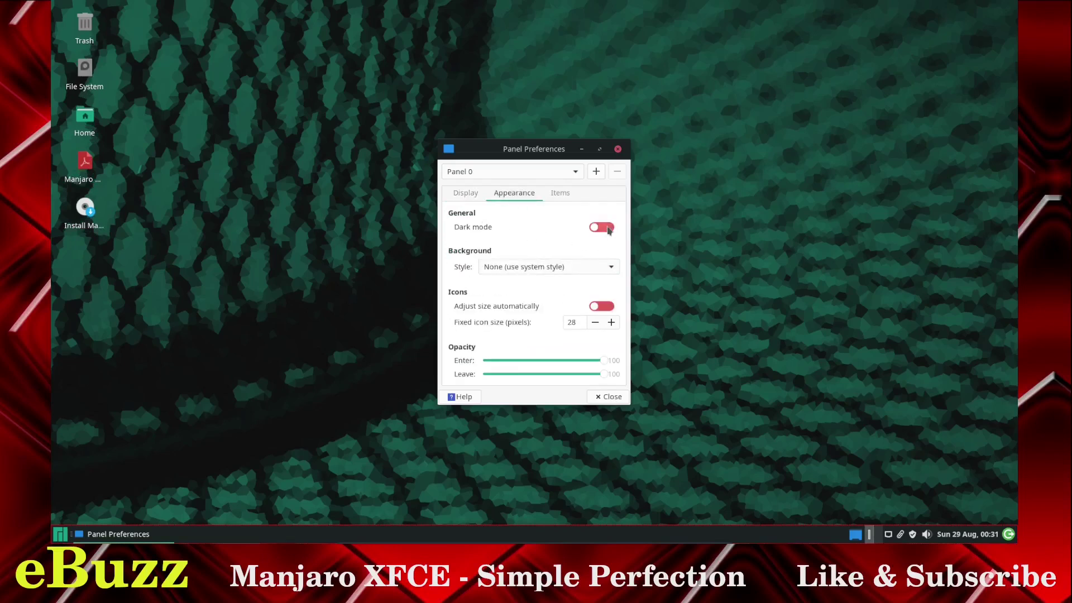
pyautogui.click(607, 228)
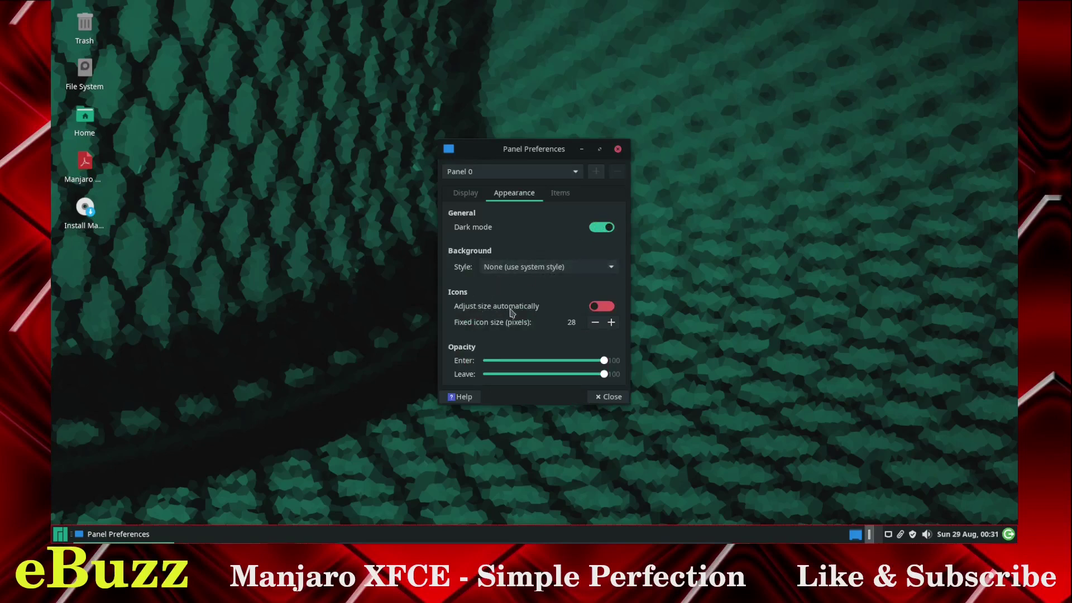
pyautogui.click(602, 306)
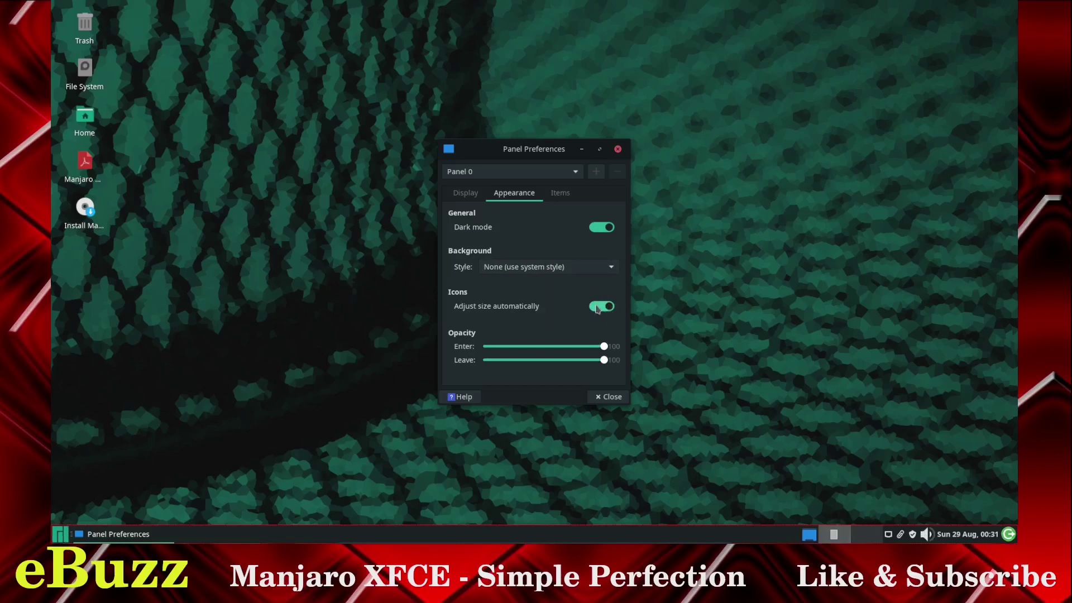
pyautogui.click(600, 309)
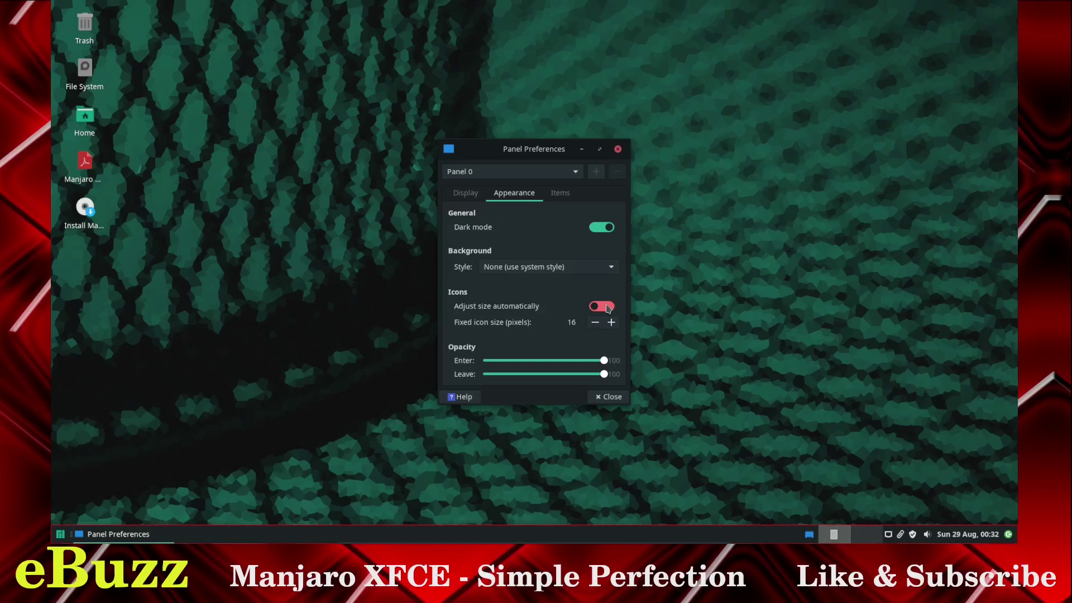
pyautogui.click(608, 307)
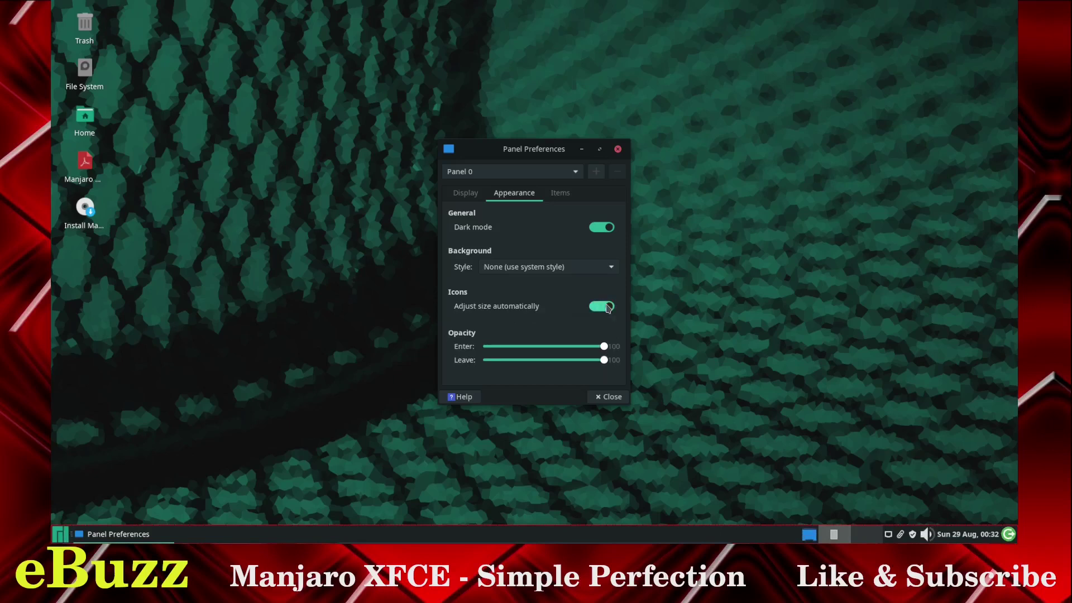
pyautogui.click(608, 307)
pyautogui.click(608, 307)
pyautogui.click(608, 308)
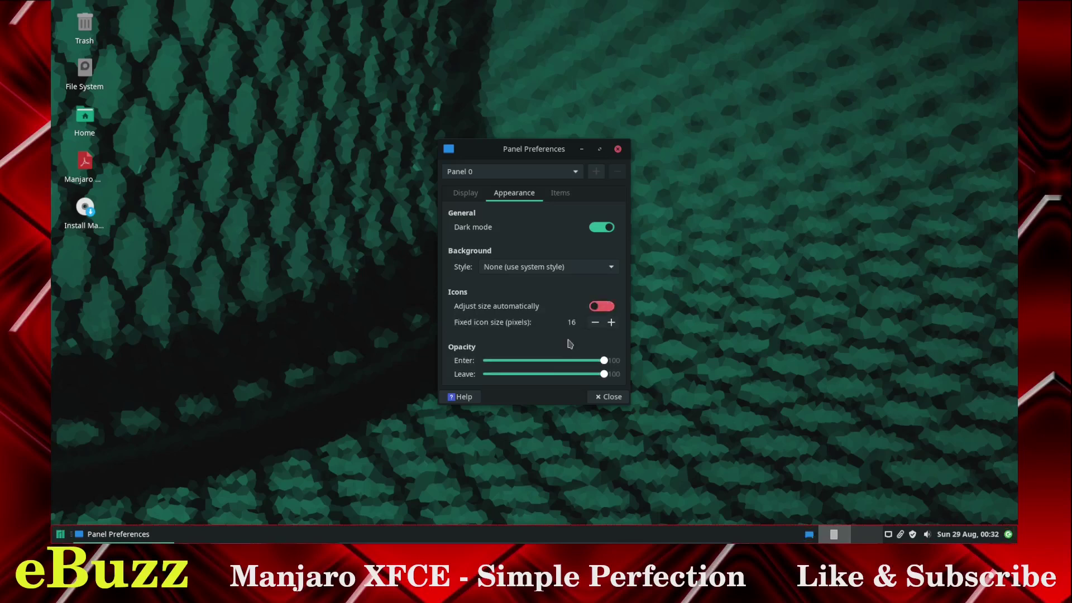
# Step: Try an enter opacity of 33, restore it to 100, and close Panel Preferences
pyautogui.moveTo(603, 360)
pyautogui.mouseDown()
pyautogui.moveTo(524, 360)
pyautogui.moveTo(604, 361)
pyautogui.mouseUp()
pyautogui.click(572, 198)
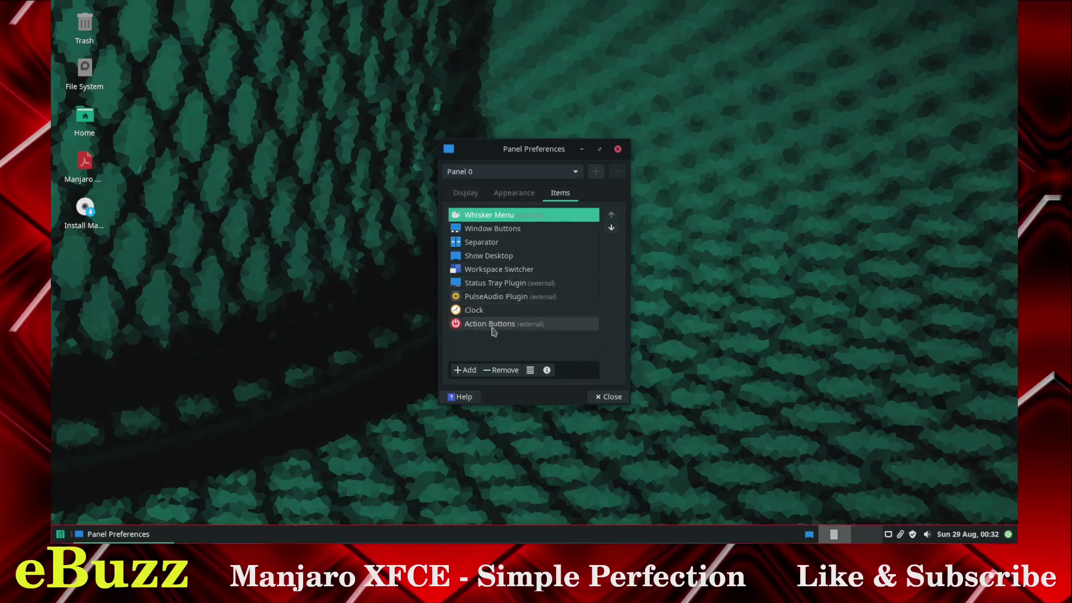
pyautogui.click(610, 397)
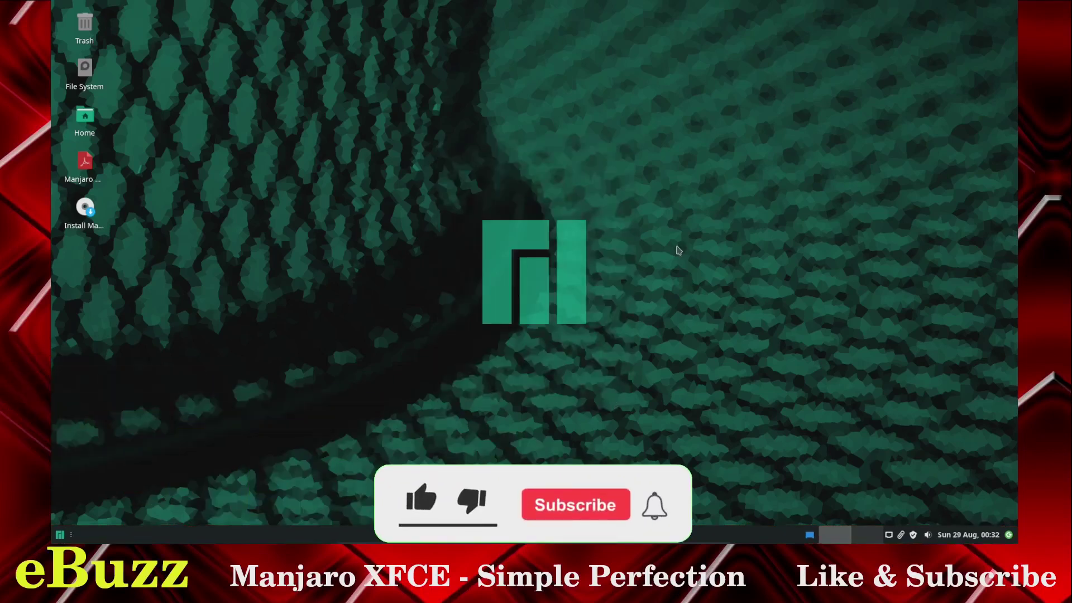